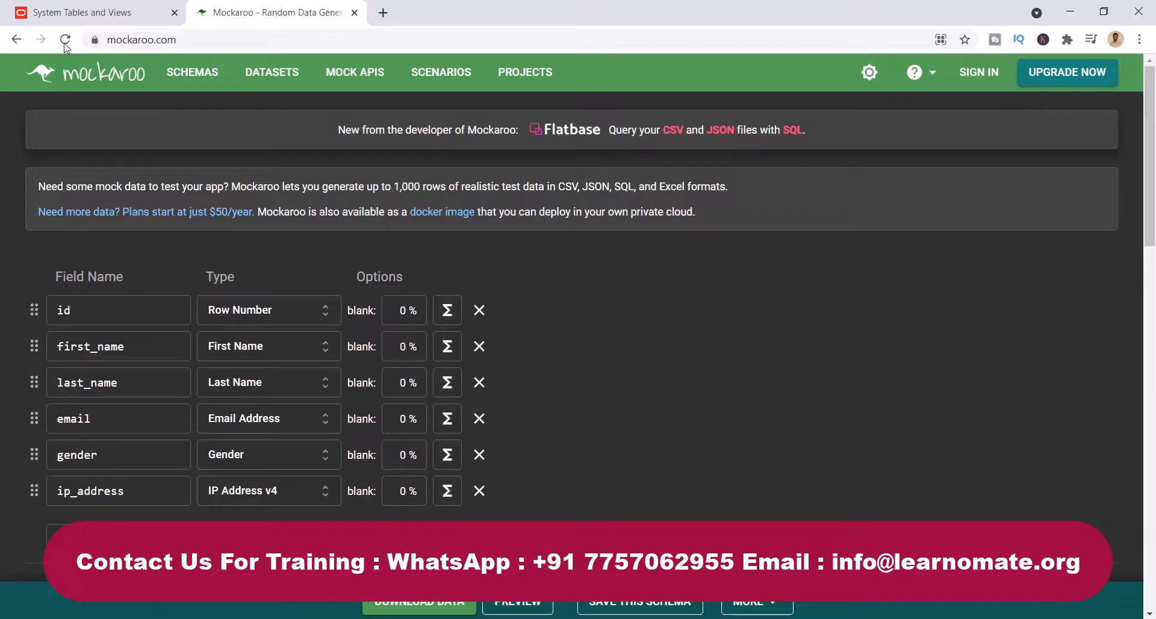
- Remove the ip_address field from the schema and add a new field named city
double_click(111, 310)
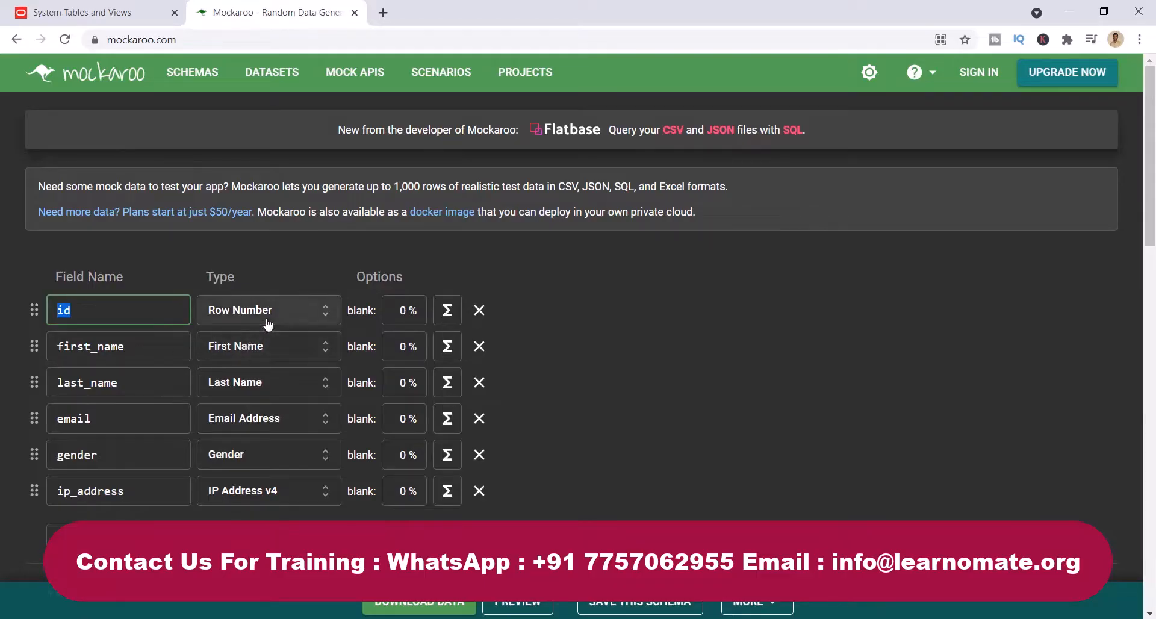
click(479, 490)
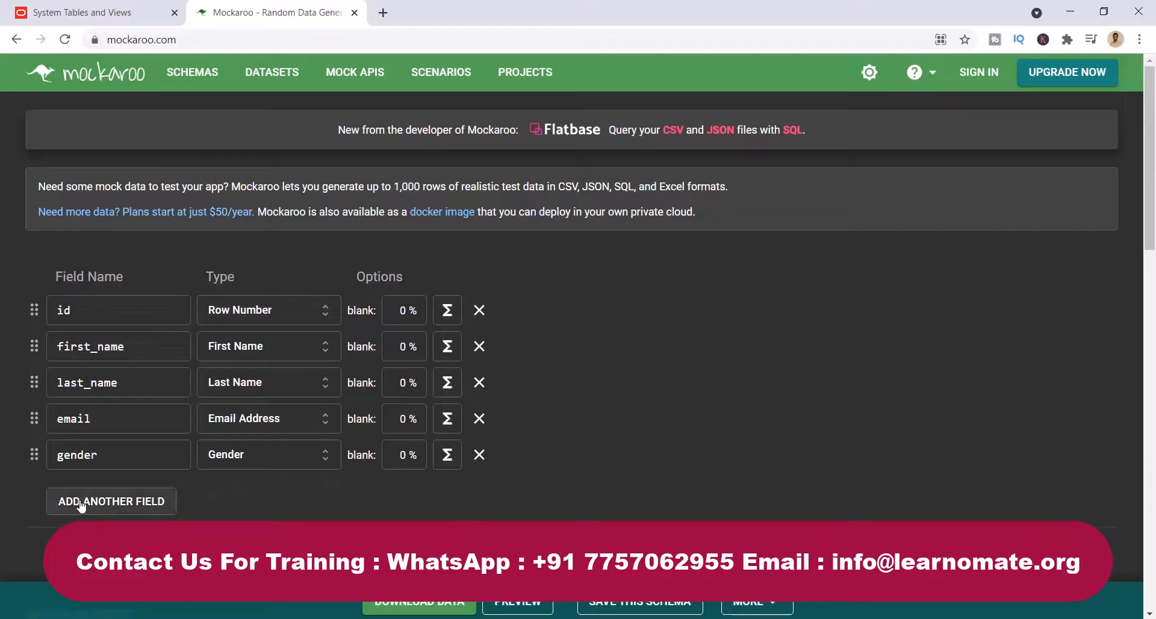
click(108, 500)
double_click(115, 497)
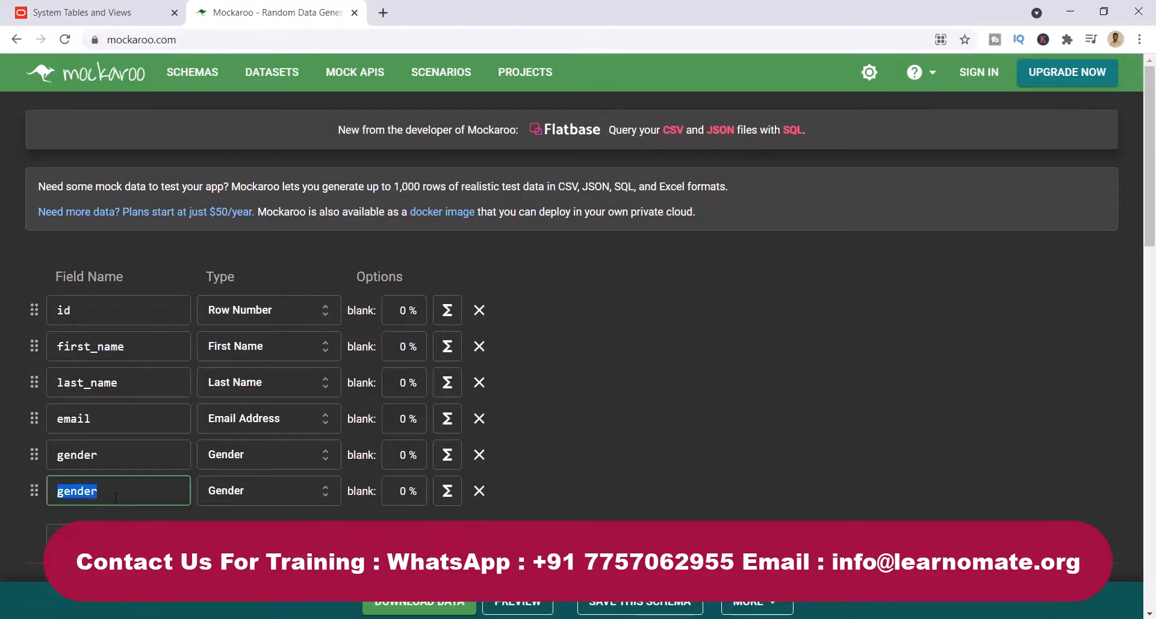
text(city)
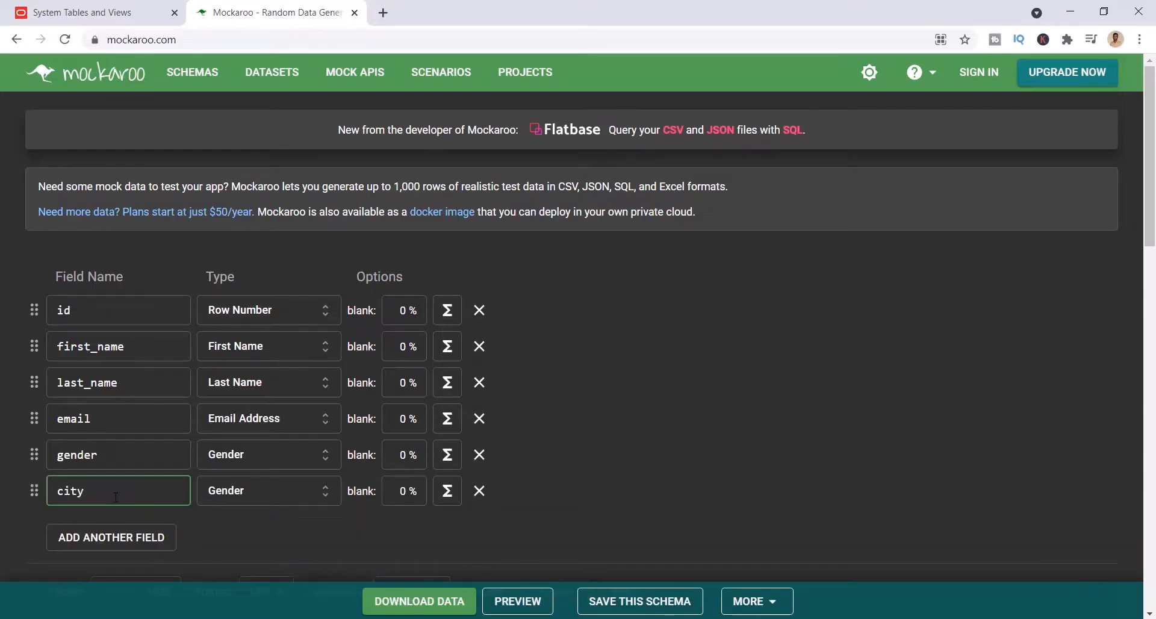
key(Tab)
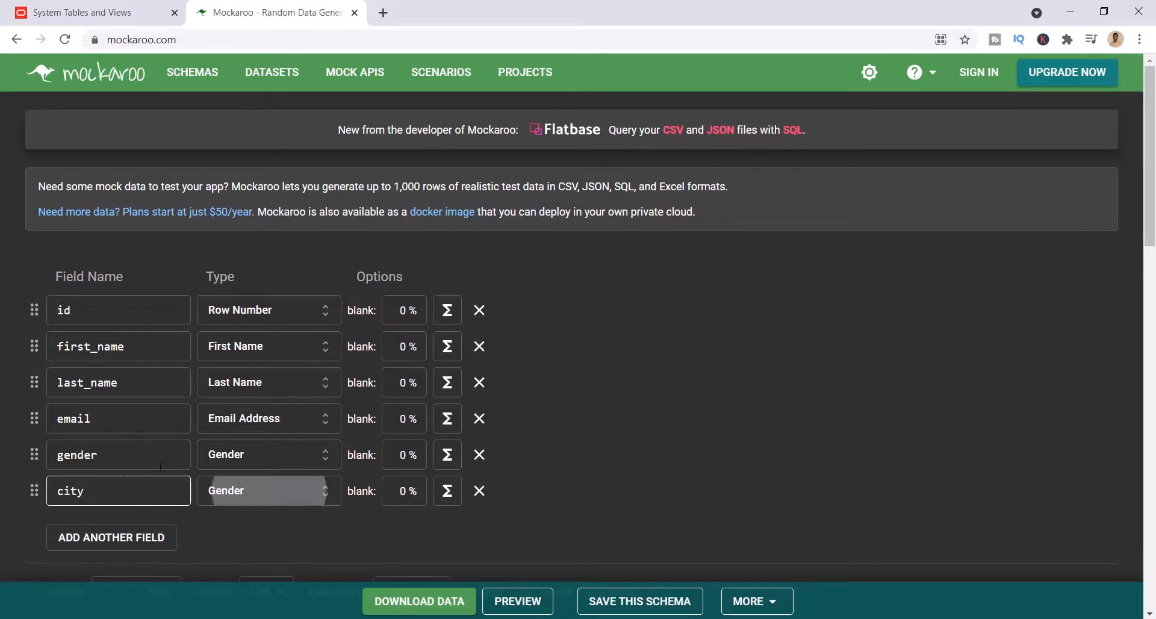
- Set the data type of the city field to City
click(247, 494)
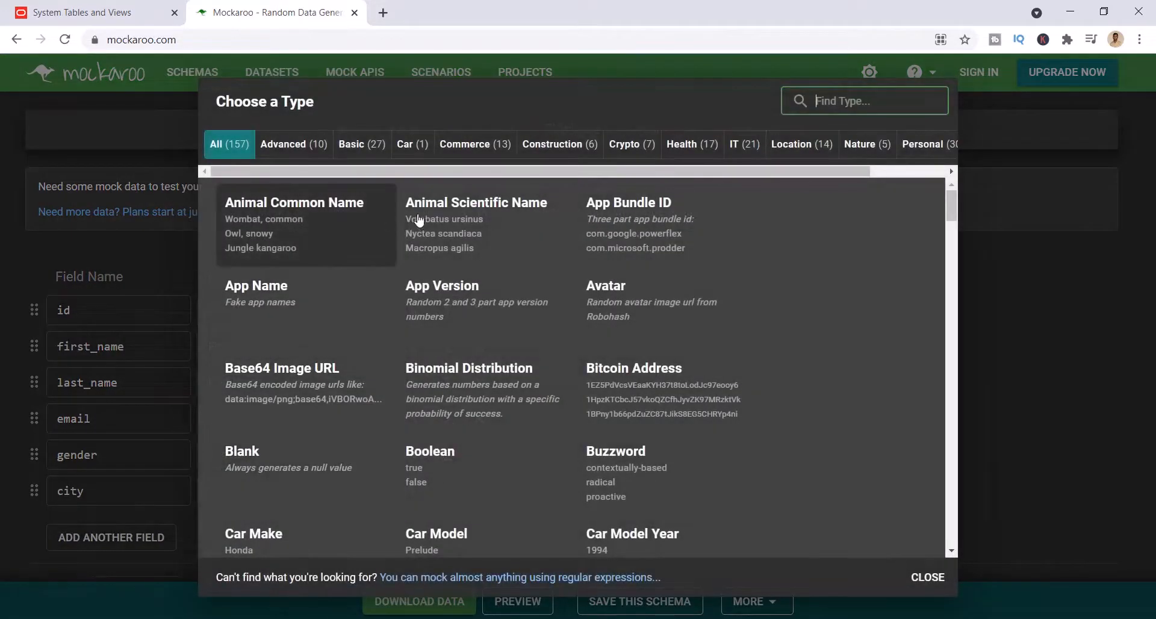
scroll(322, 466, down, 1)
scroll(322, 466, down, 2)
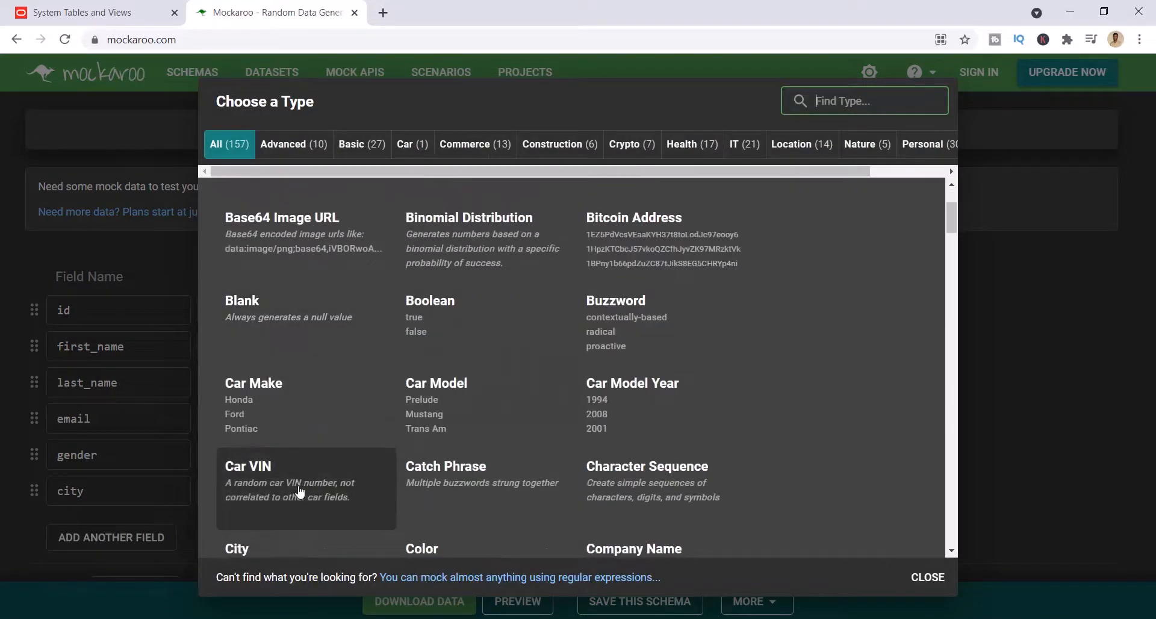
click(250, 485)
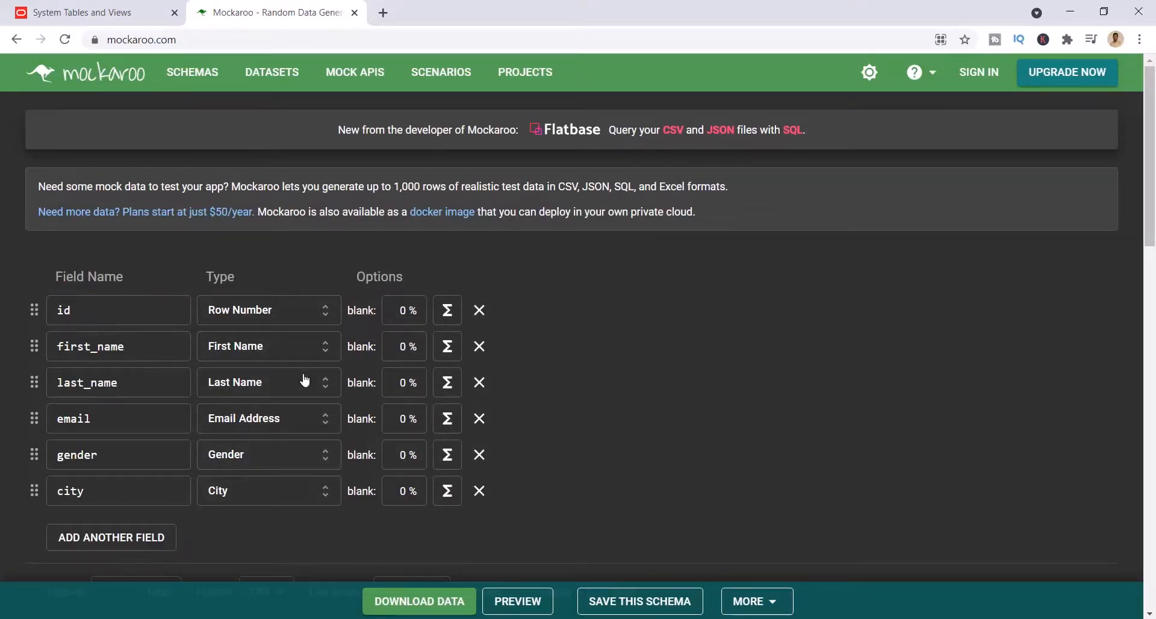
- Set the output format to SQL and name the table emp
scroll(317, 417, down, 3)
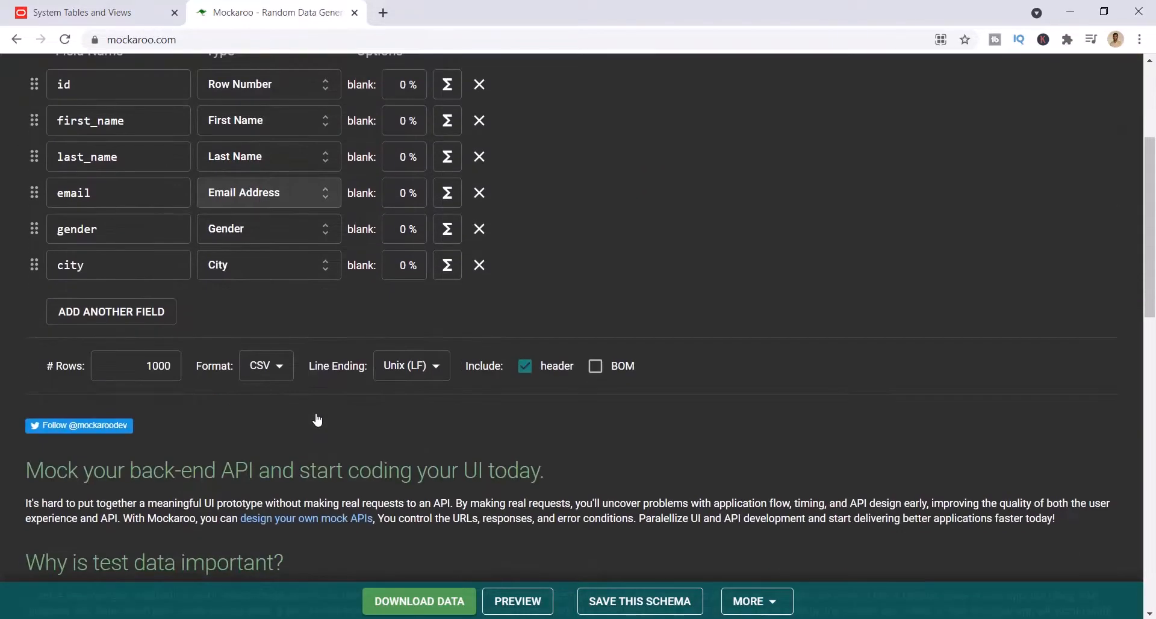
click(262, 372)
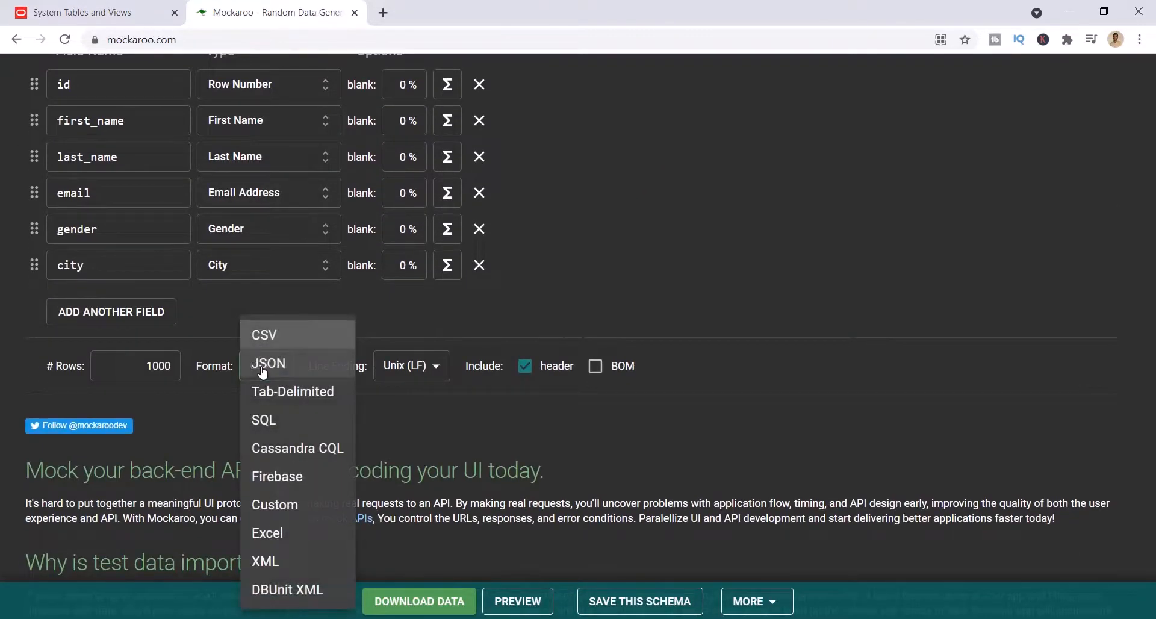
click(263, 420)
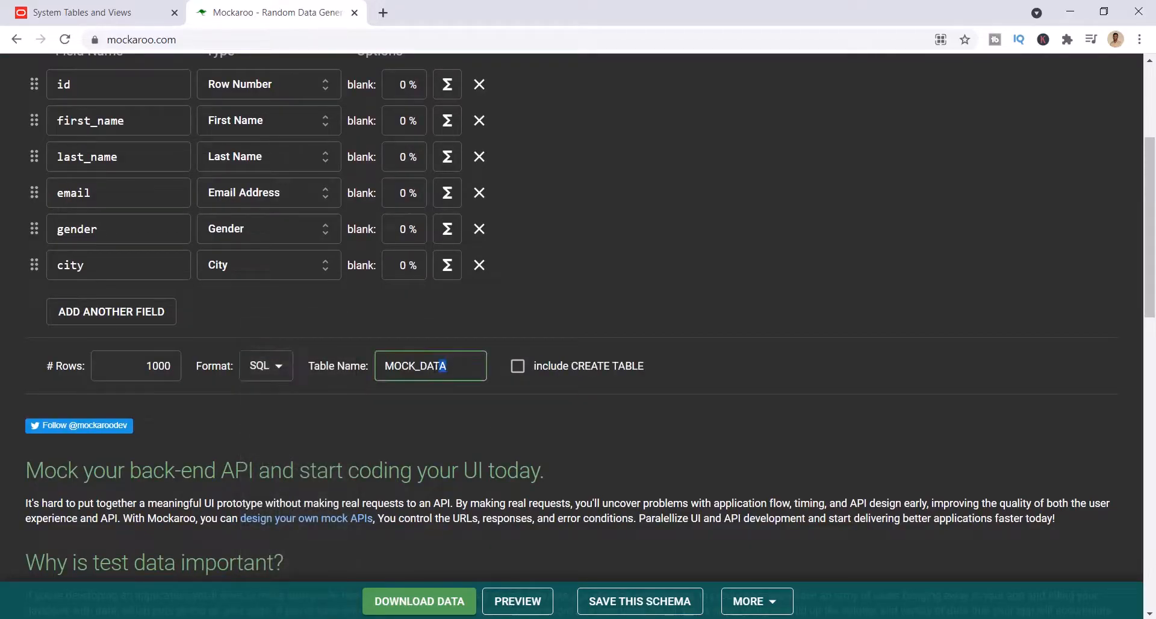
double_click(415, 366)
text(emp)
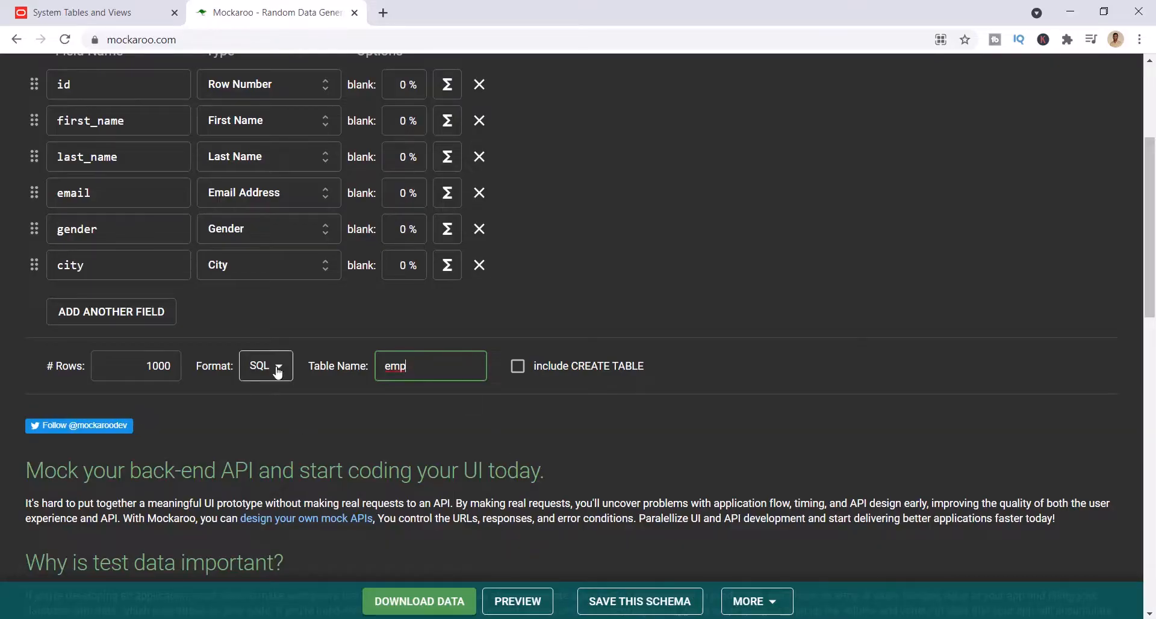
- Include the CREATE TABLE statement in the output and download the generated data
scroll(108, 266, up, 4)
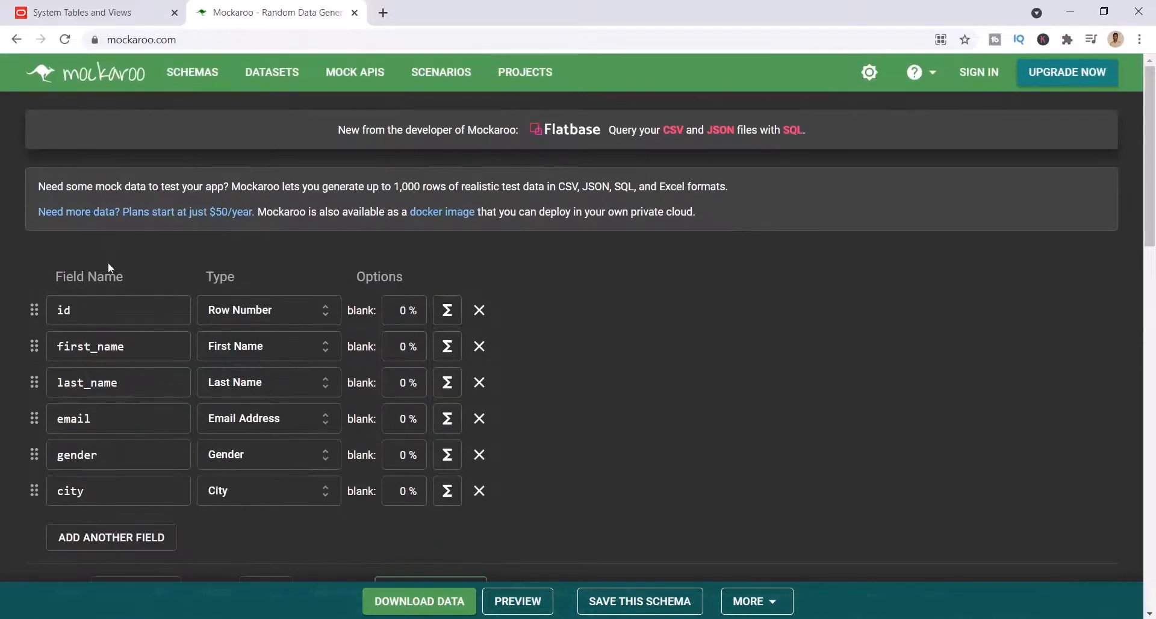
click(78, 313)
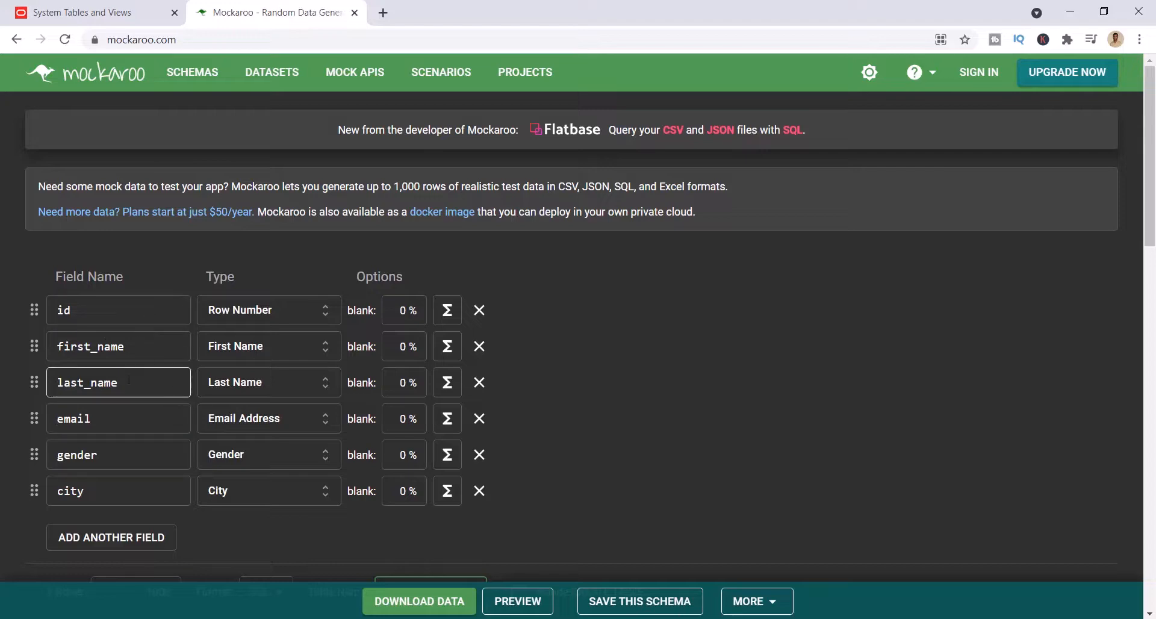
scroll(199, 429, down, 3)
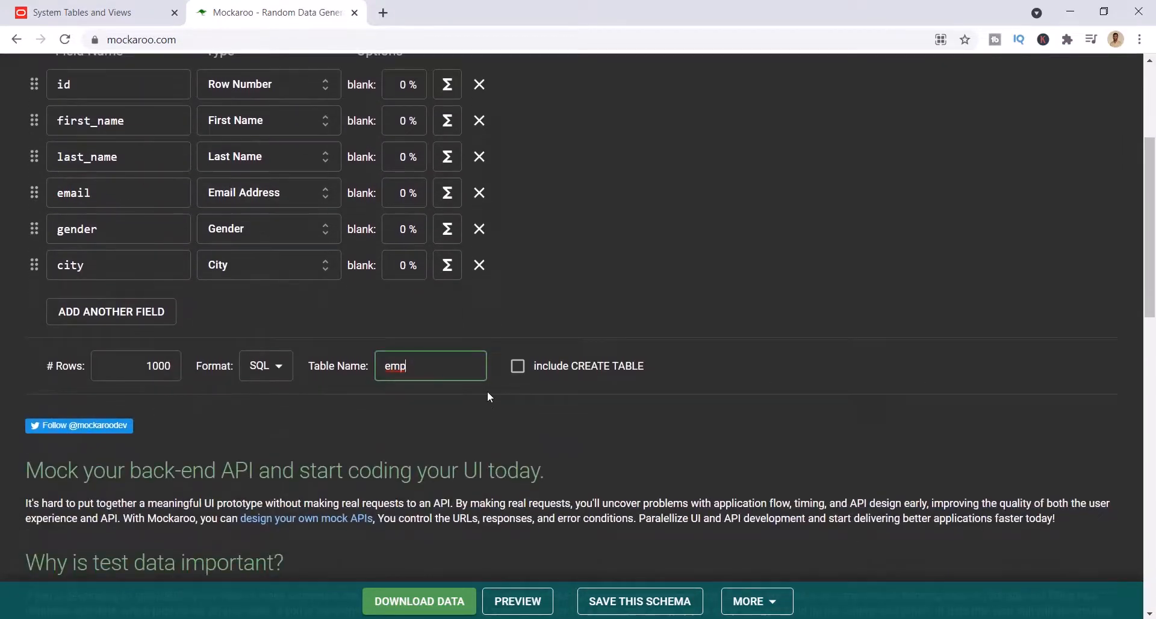
click(517, 366)
scroll(500, 452, down, 4)
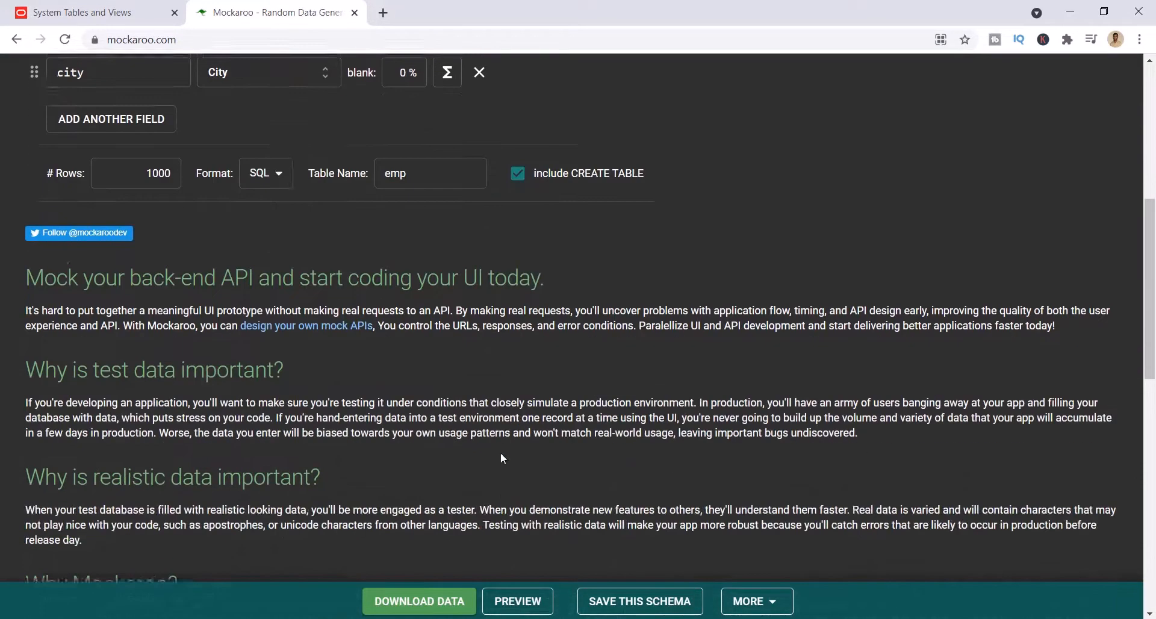
scroll(500, 451, up, 3)
click(438, 610)
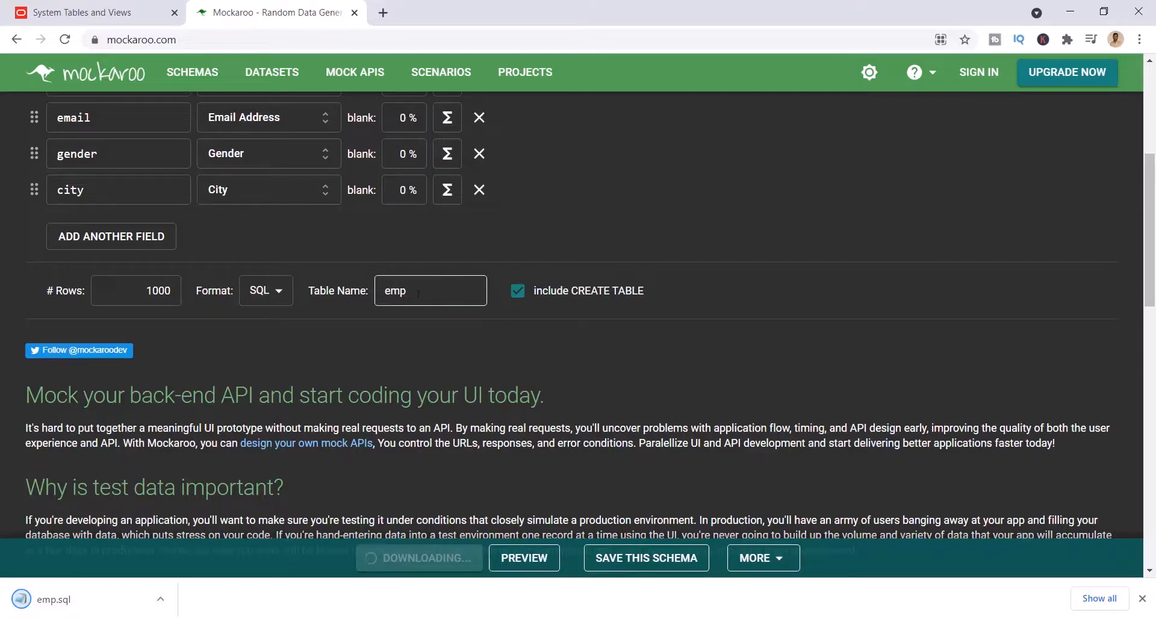
- Open the downloaded emp.sql file in Notepad and maximize its window
drag(423, 292, 369, 295)
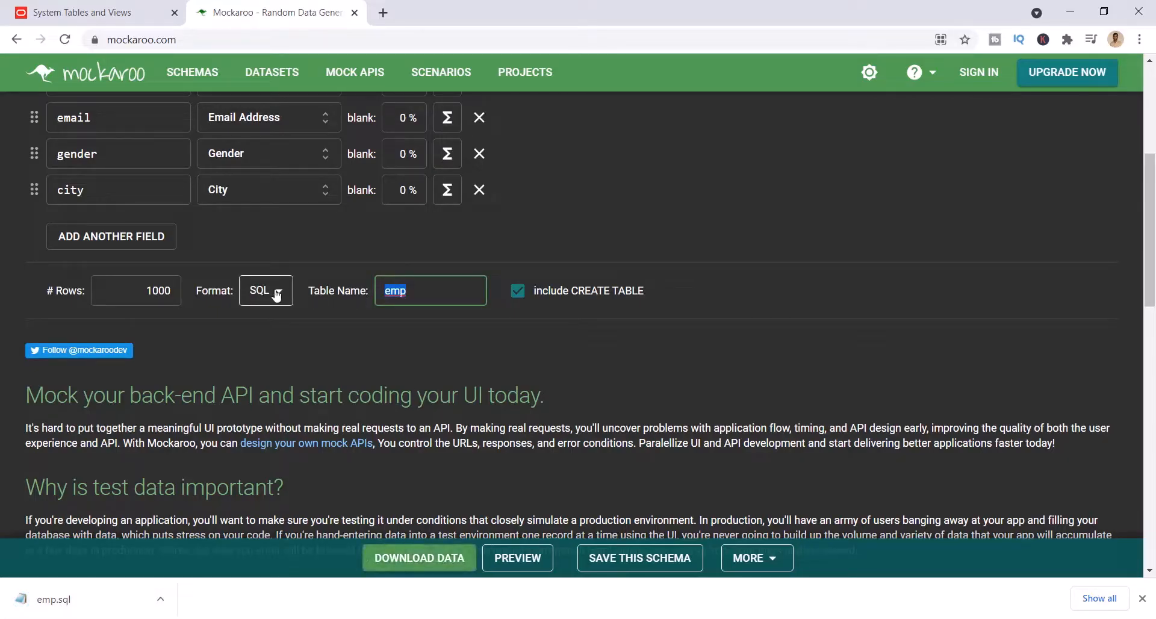
click(132, 598)
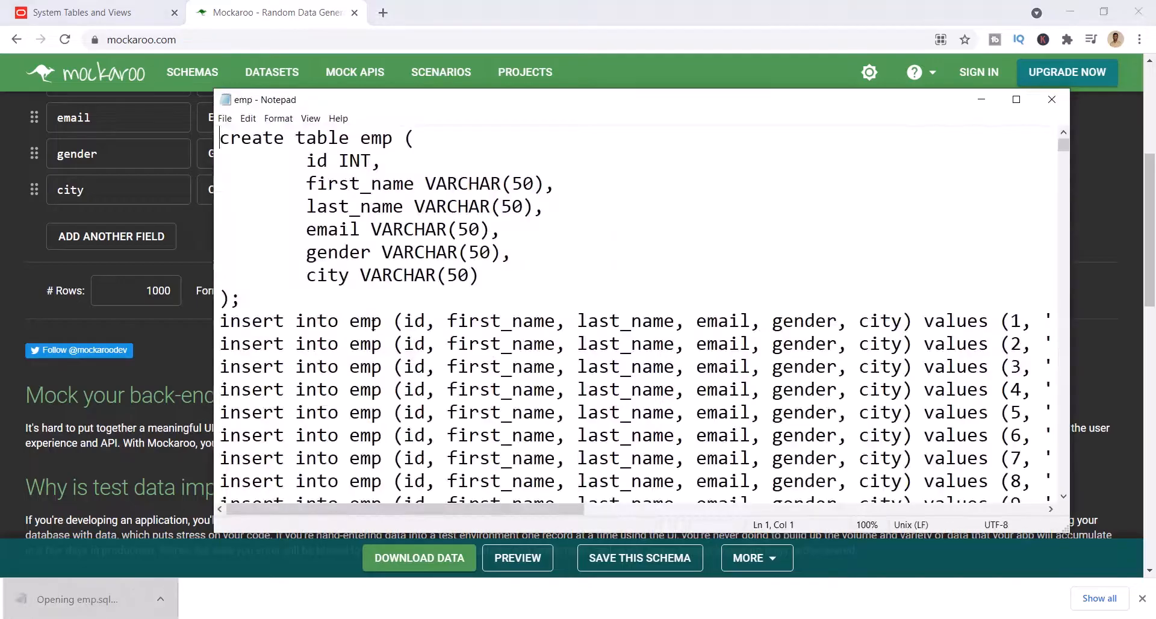
double_click(593, 112)
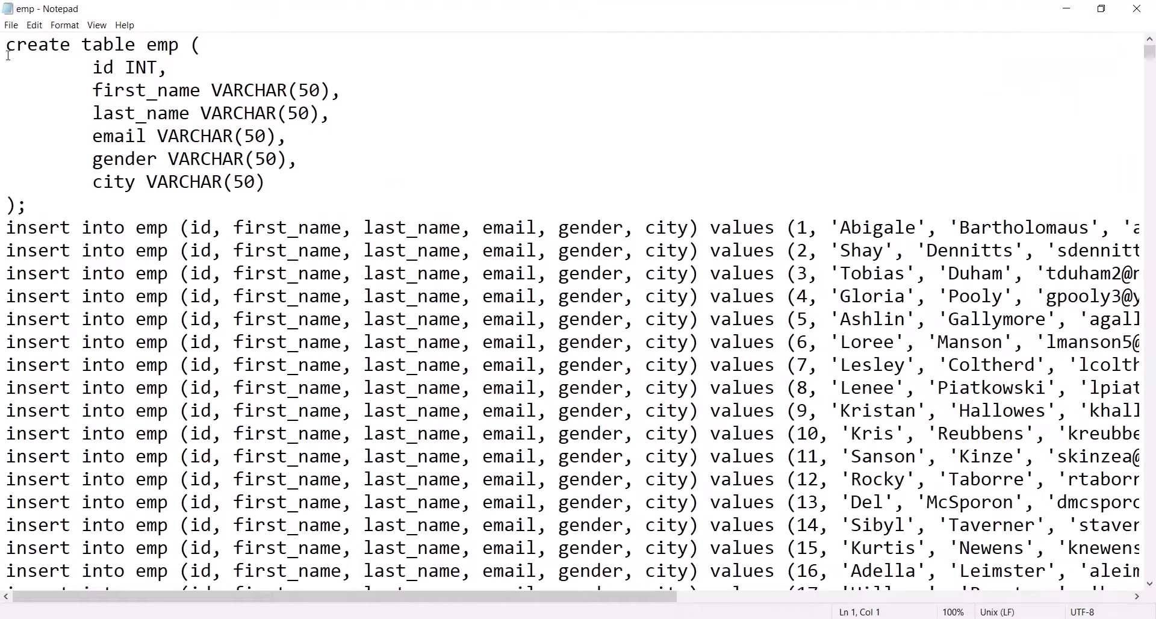
- Examine the create table statement, its column definitions and the insert statements through the end of the emp script
drag(6, 46, 35, 204)
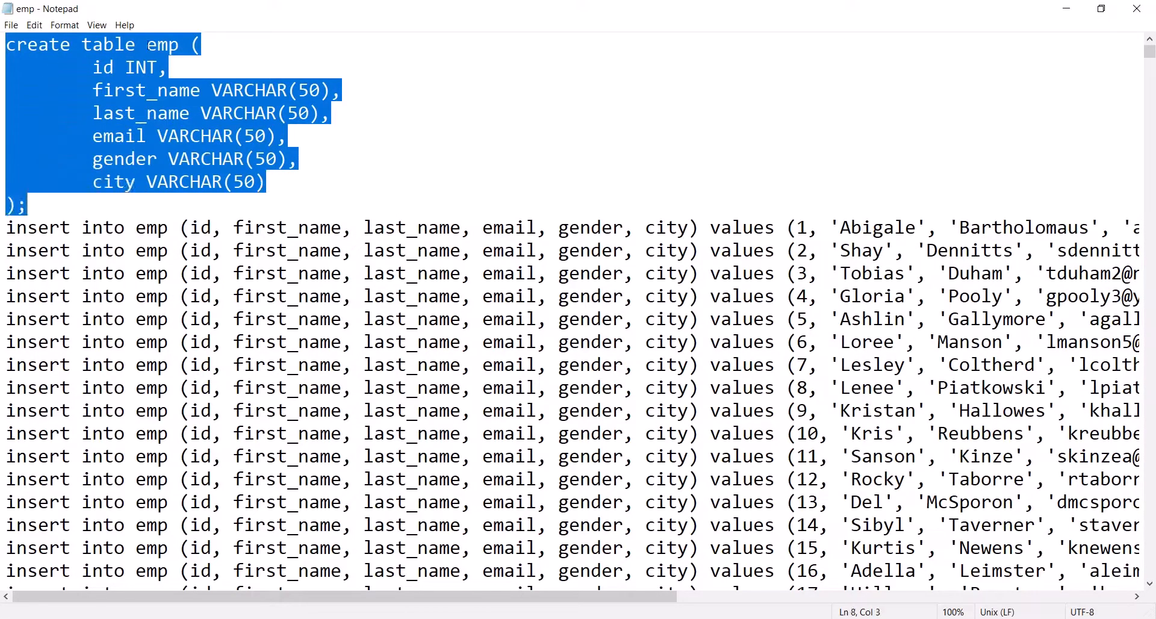
click(149, 46)
double_click(160, 46)
drag(279, 183, 86, 70)
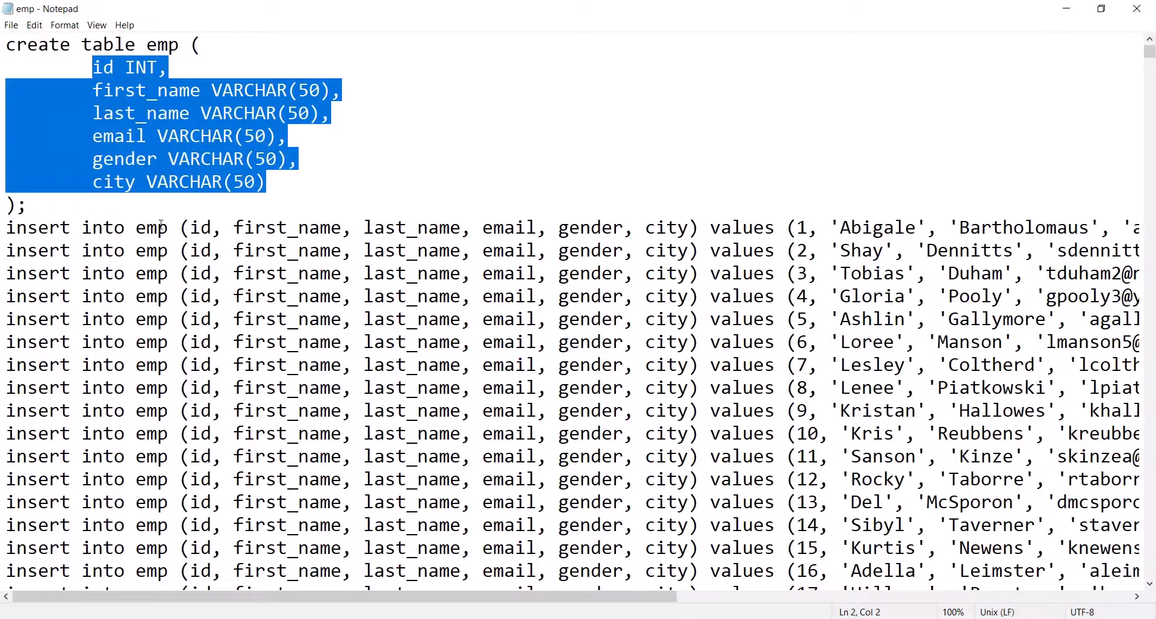
click(13, 232)
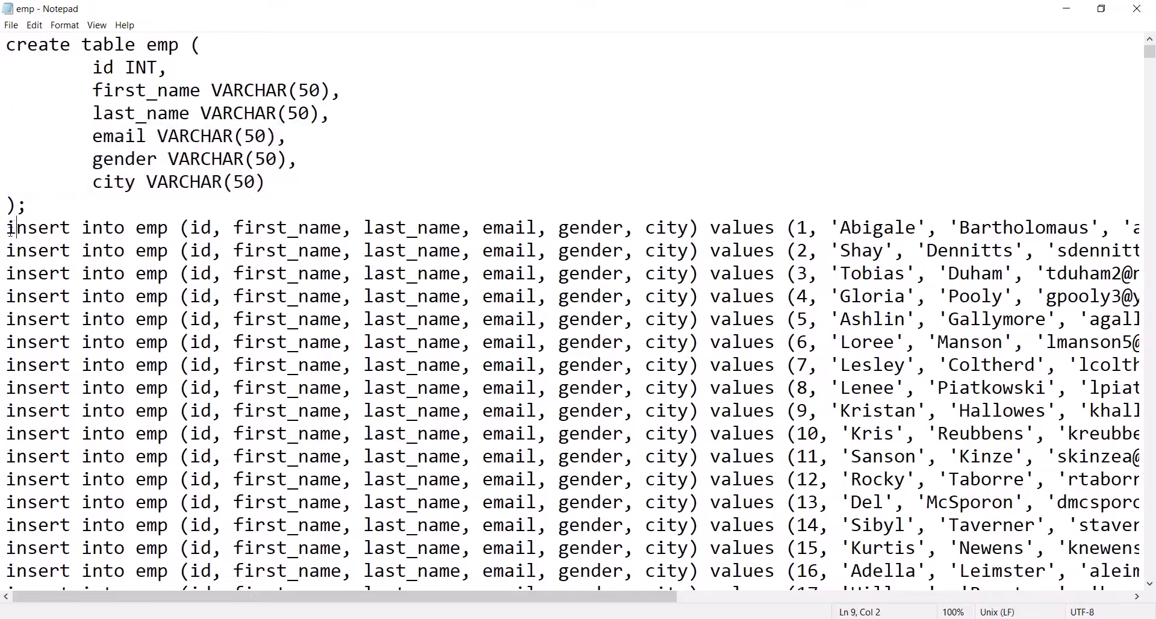
drag(12, 232, 201, 503)
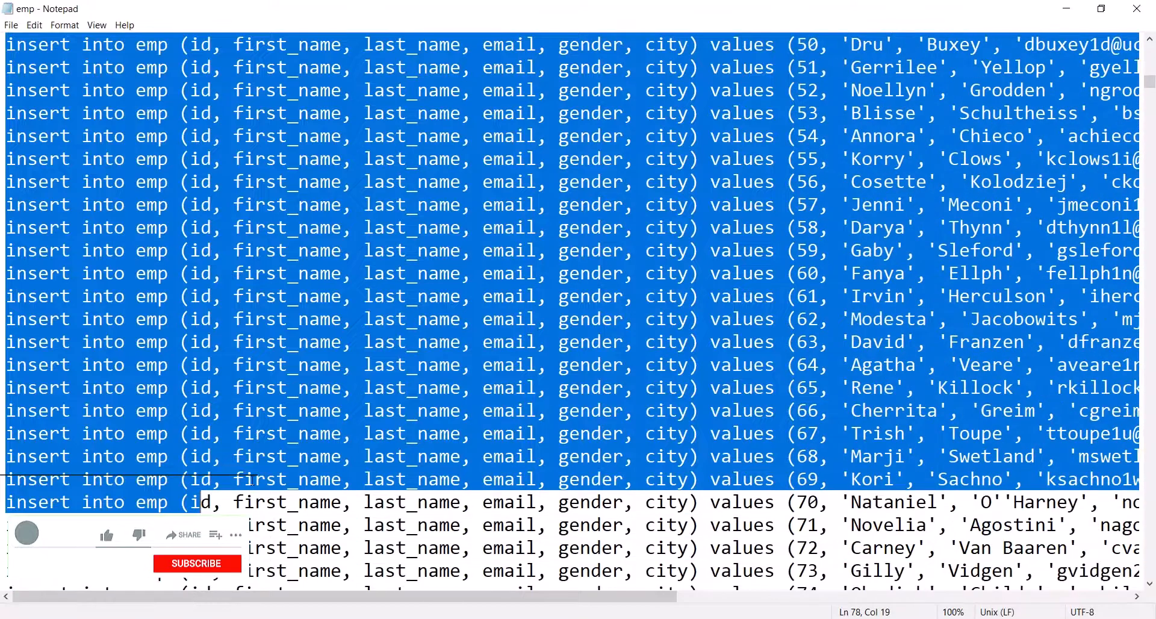
scroll(278, 468, up, 8)
scroll(278, 469, up, 3)
key(ctrl+shift+End)
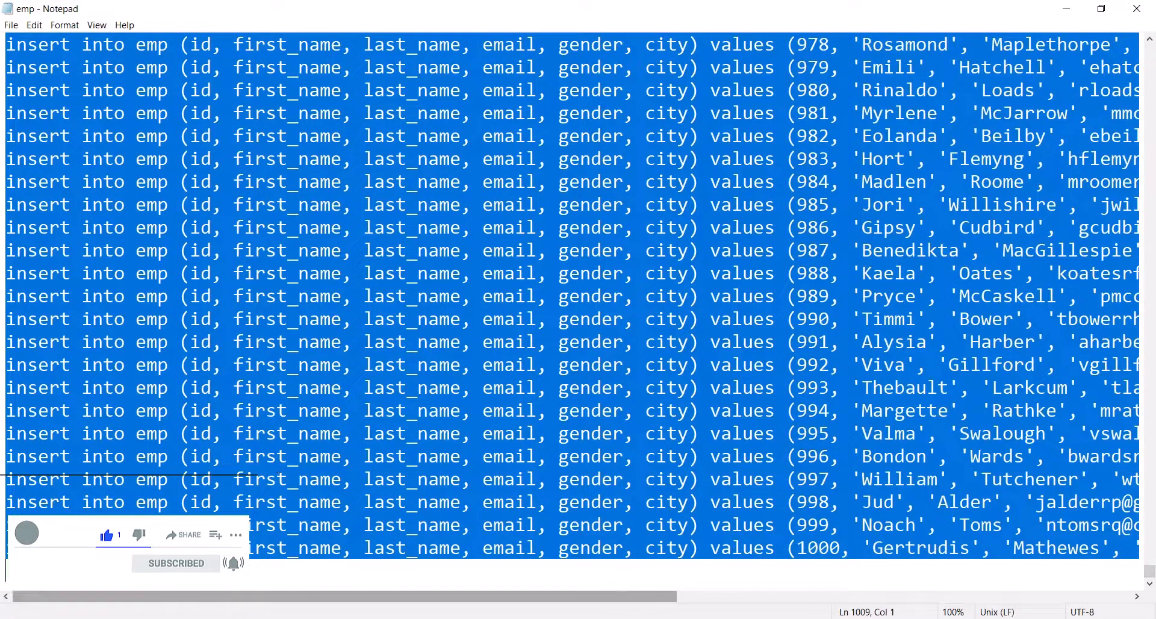
- Switch to the SQL*Plus terminal and clear its screen with !clear
key(alt+Tab)
text(!)
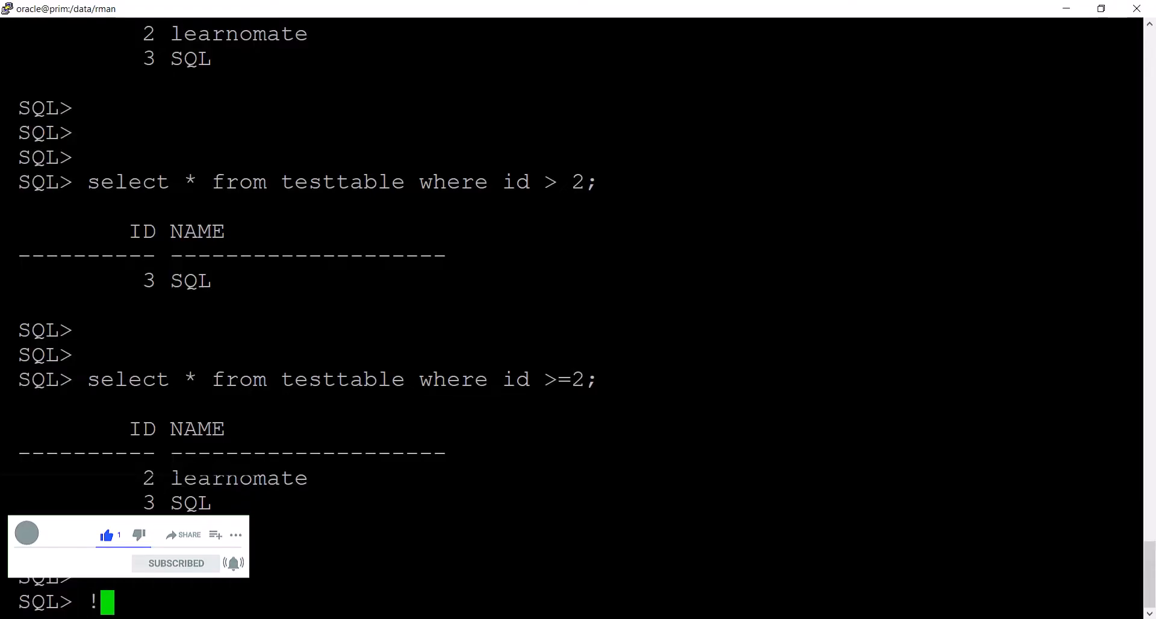
text(clear)
key(Return)
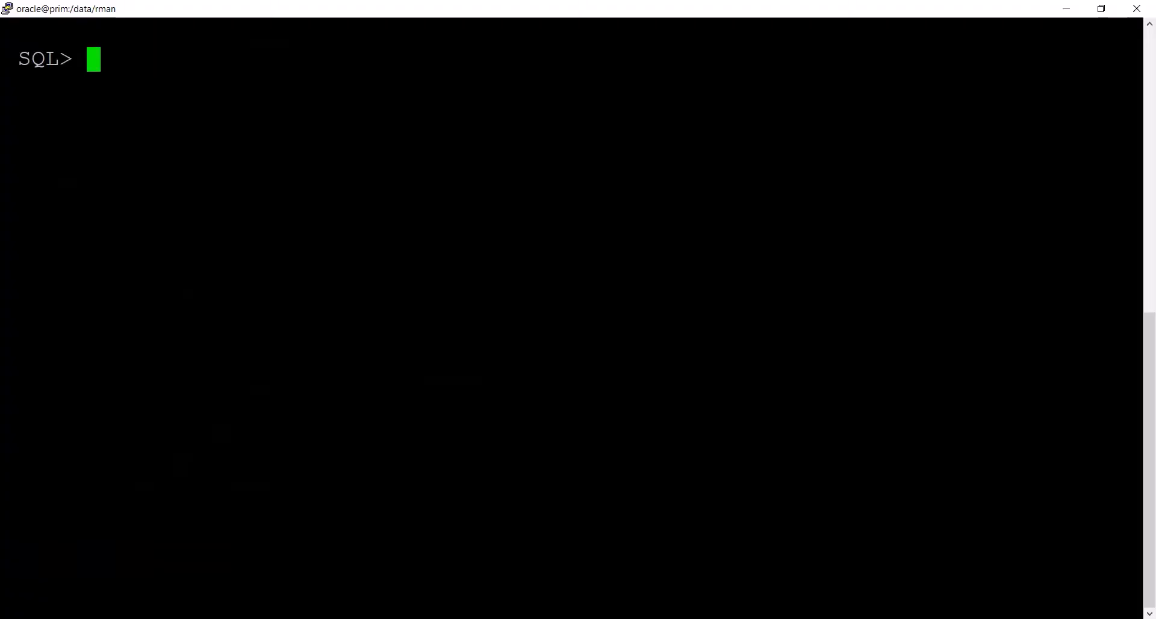
- Copy the create table emp statement from the Notepad script and run it at the SQL prompt in the terminal
key(alt+Tab)
scroll(1155, 352, up, 10)
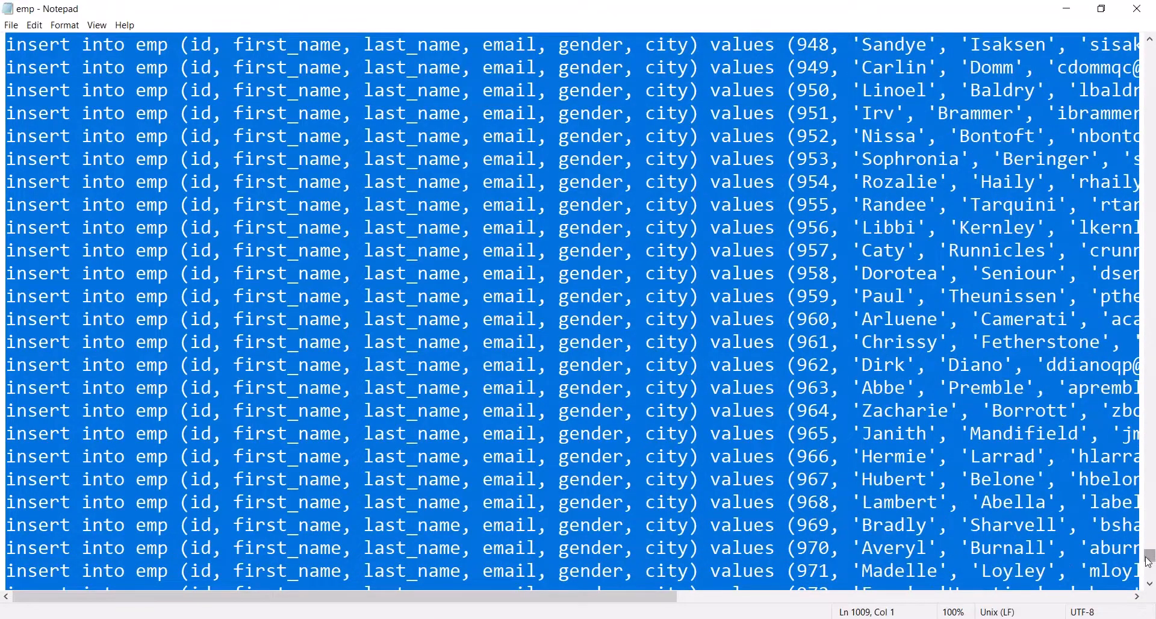
drag(1150, 556, 1129, 24)
click(245, 220)
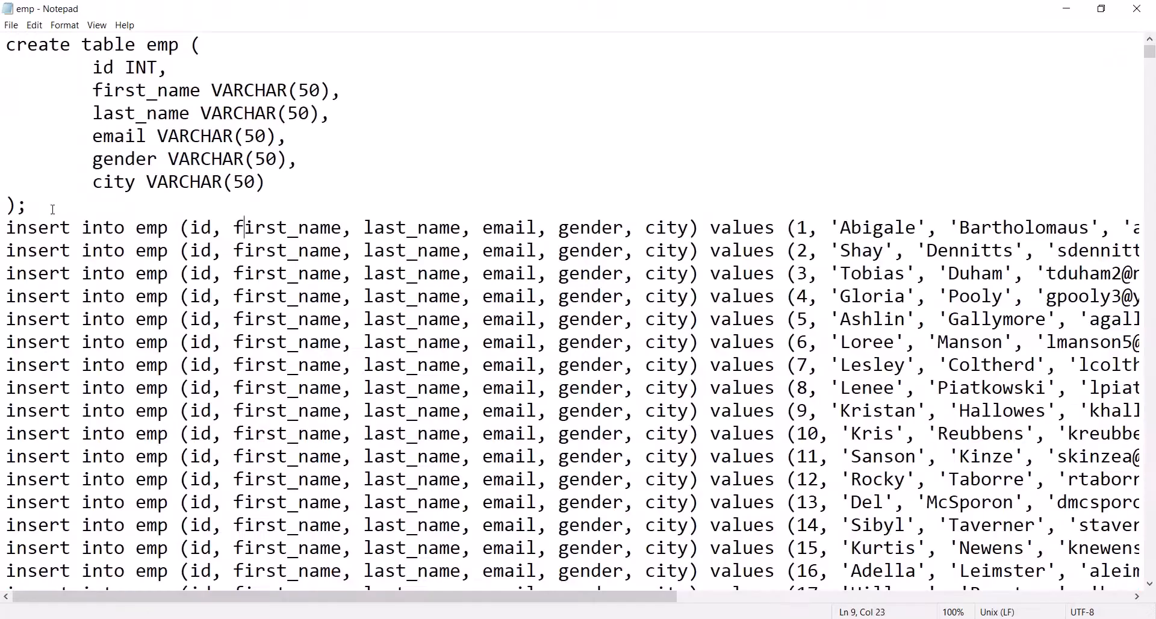
drag(52, 209, 8, 44)
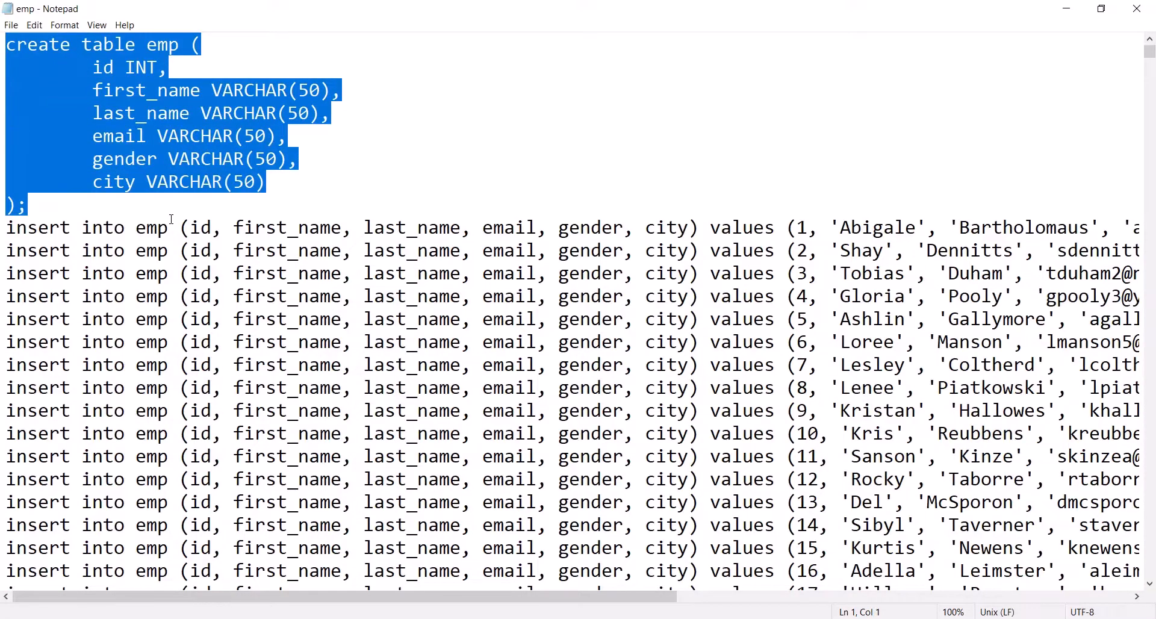
key(ctrl+c)
key(alt+Tab)
right_click(369, 356)
key(Return)
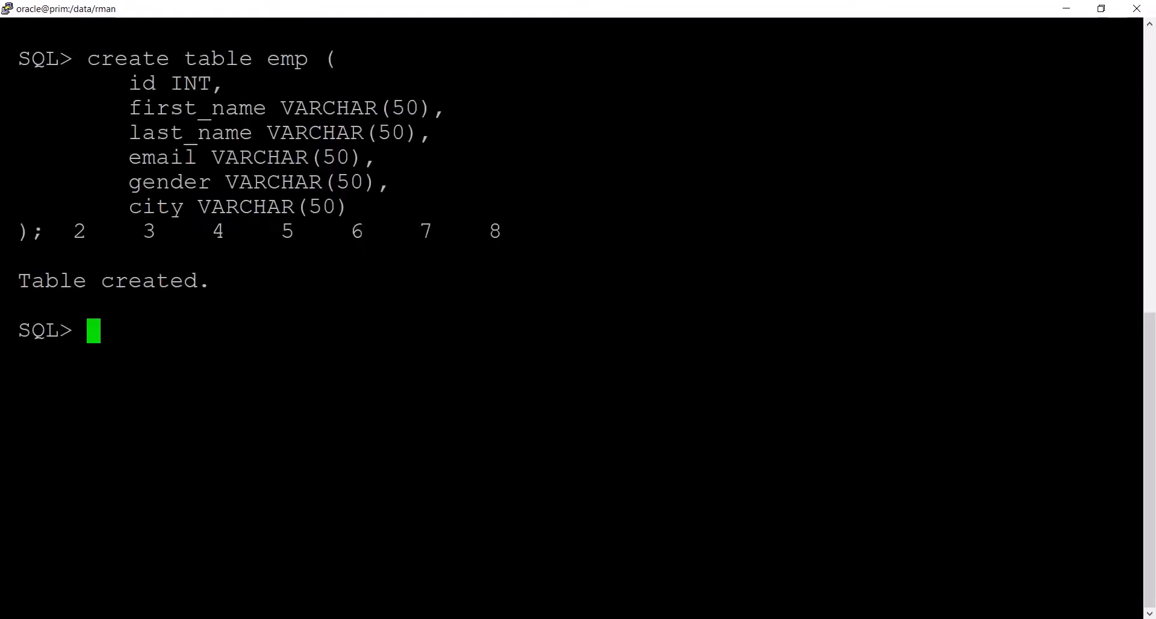
key(Return)
key(Return)
- Copy all the emp insert statements, ids 1 to 1000, from the Notepad script and run them at the SQL prompt in the terminal
key(alt+Tab)
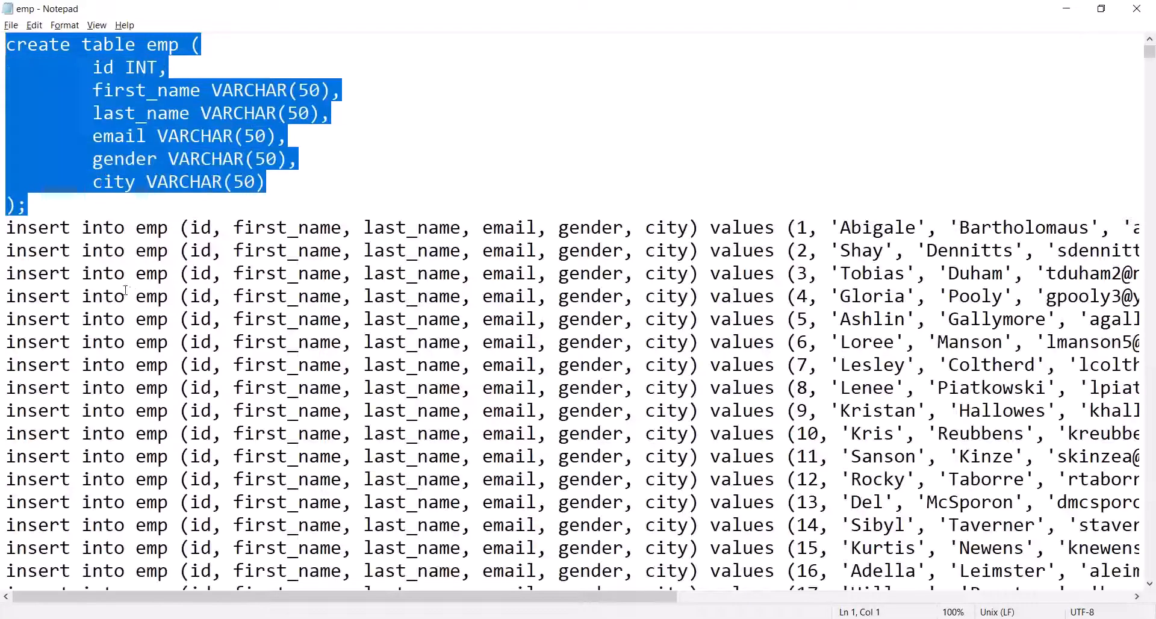
click(7, 226)
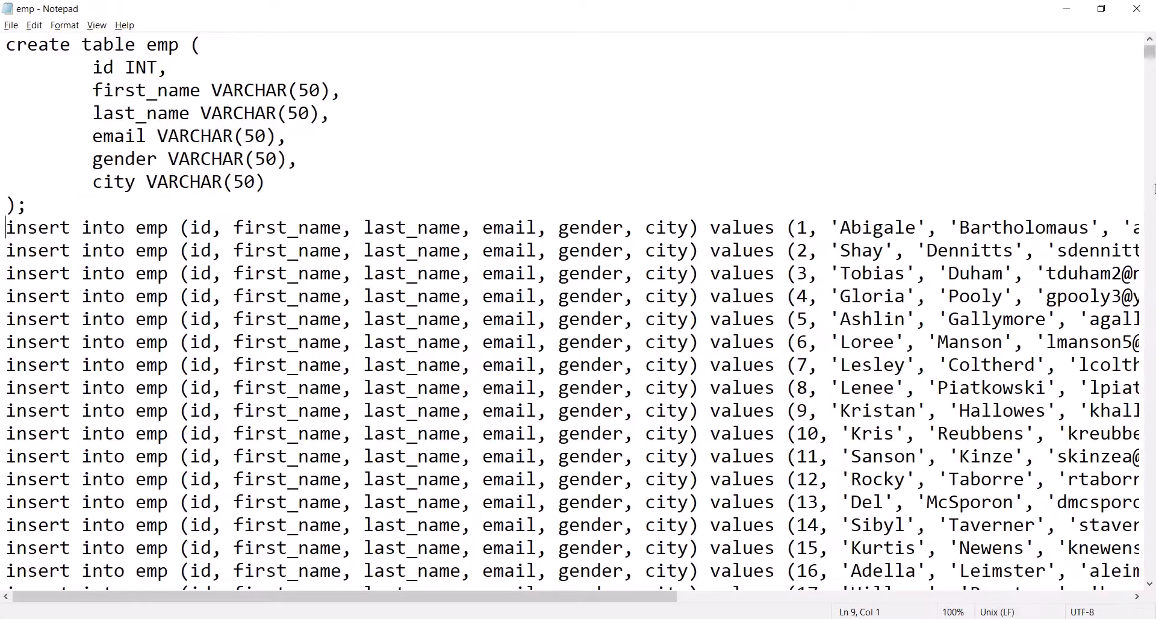
drag(1150, 53, 1150, 575)
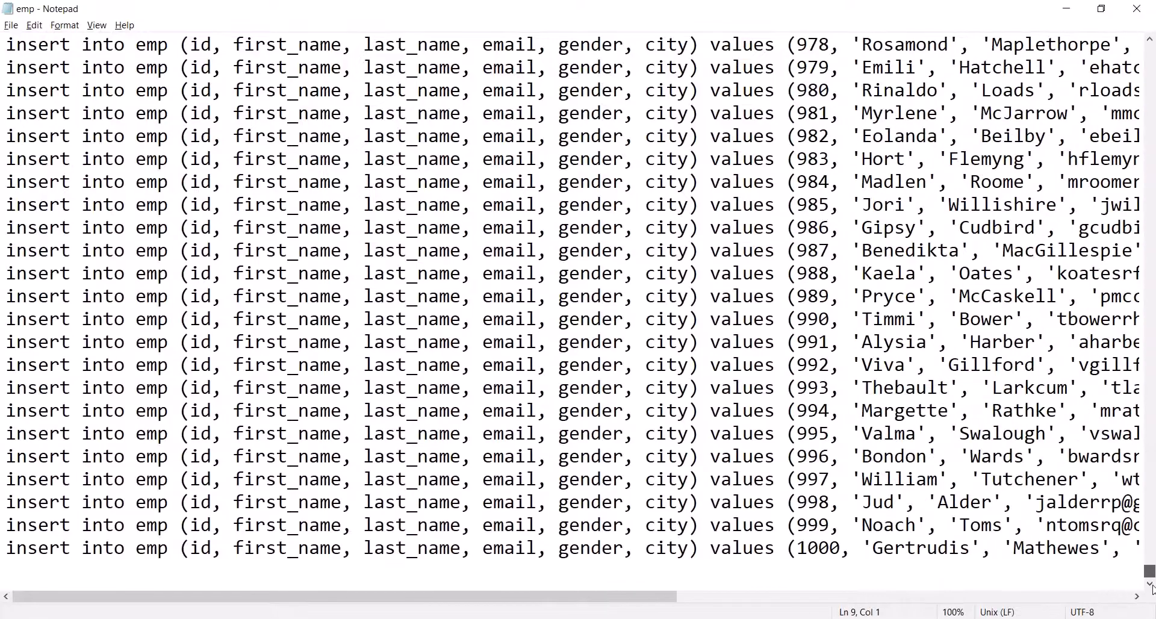
shift+click(1116, 566)
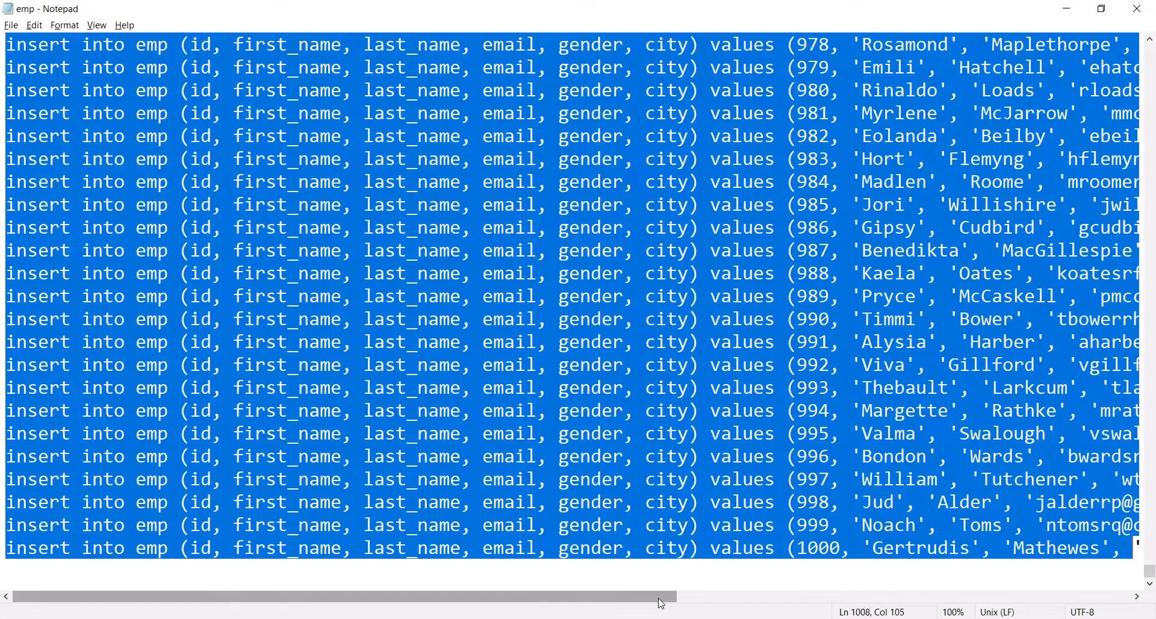
drag(661, 602, 1071, 562)
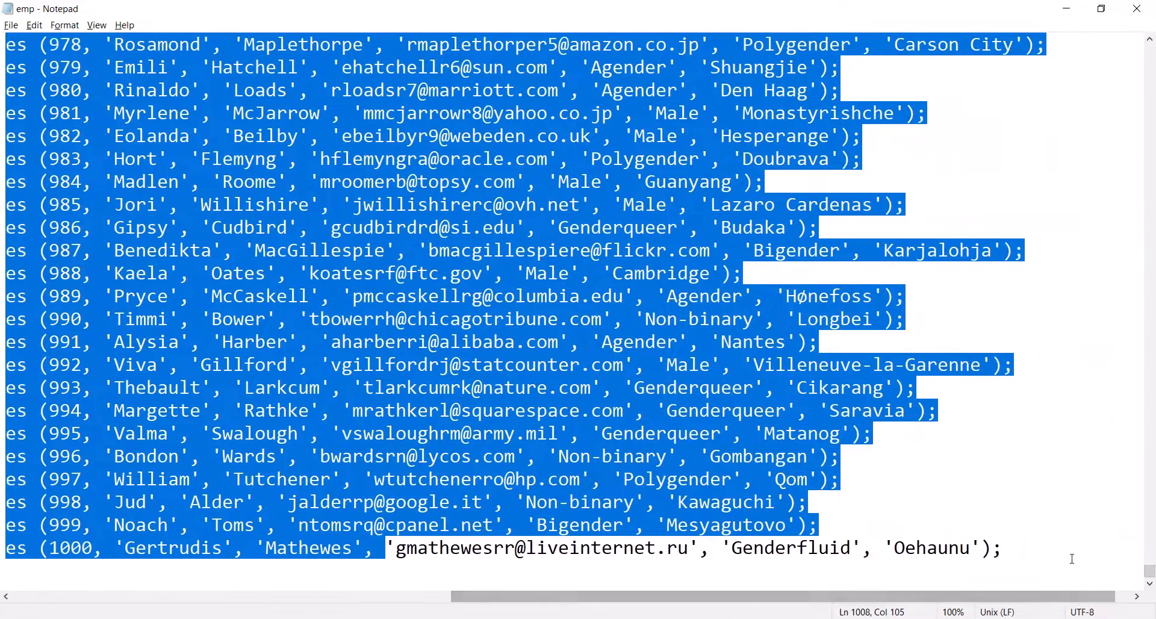
shift+click(1072, 558)
key(ctrl+c)
key(alt+Tab)
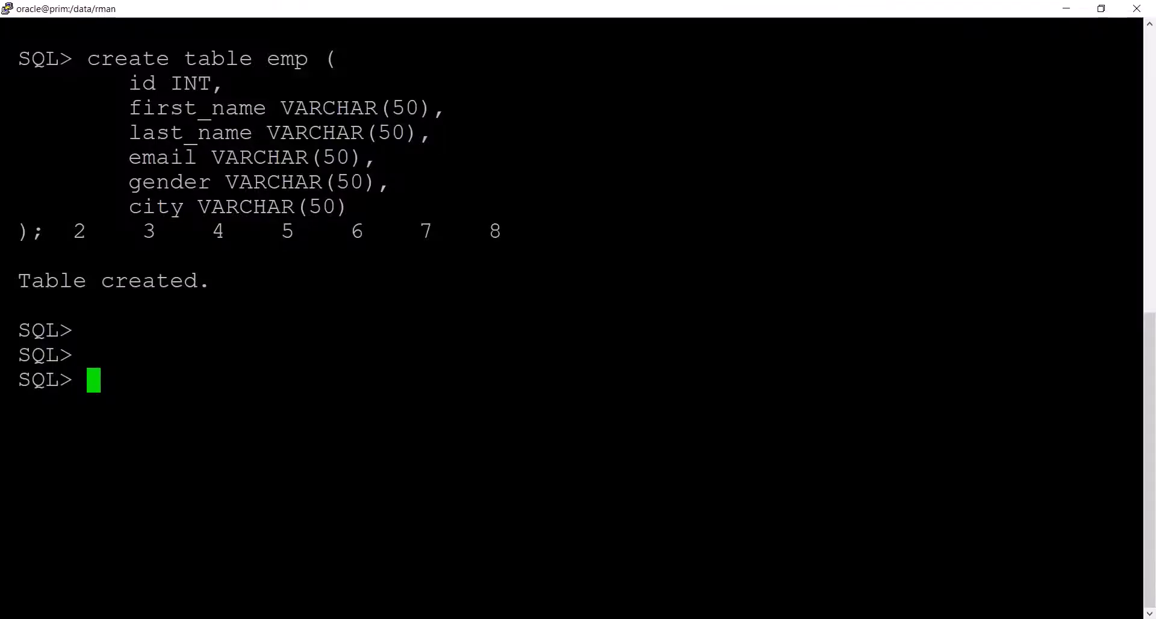
right_click(1072, 559)
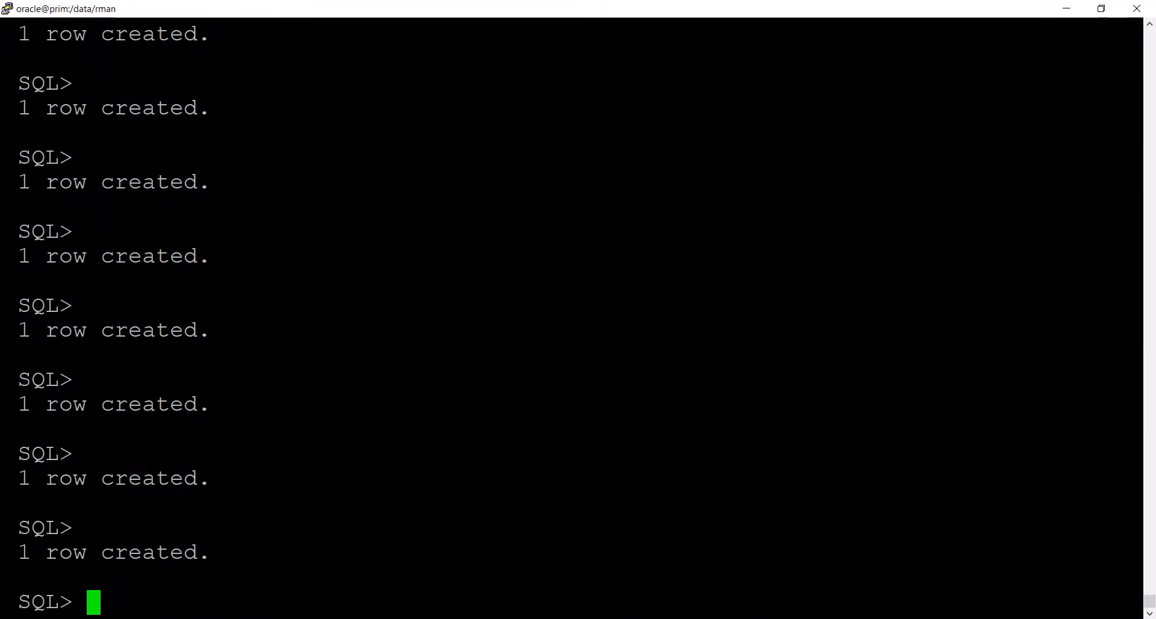
- Commit the inserted emp rows with commit;
text(com)
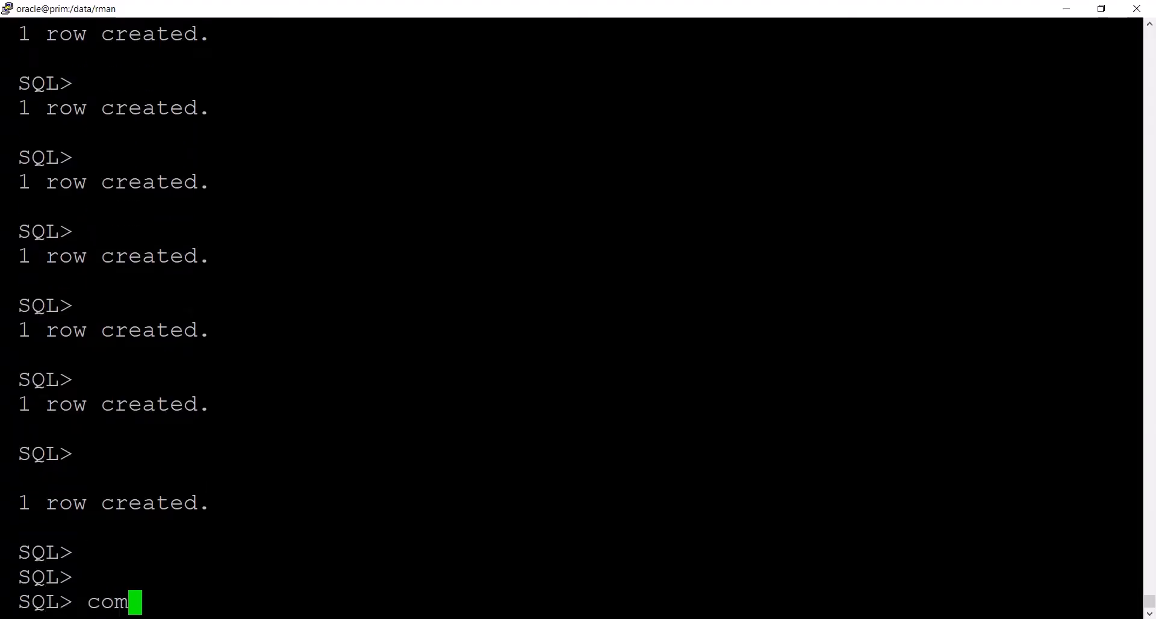
text(mit;)
key(Return)
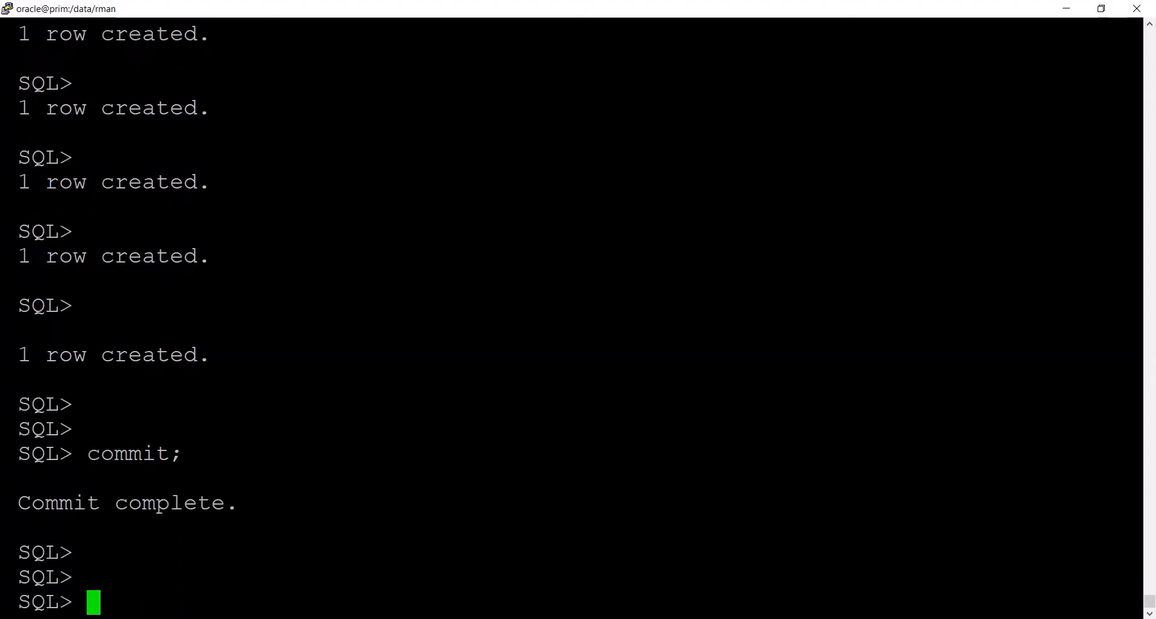
- Run select * from emp; and check the number of rows selected
text(select )
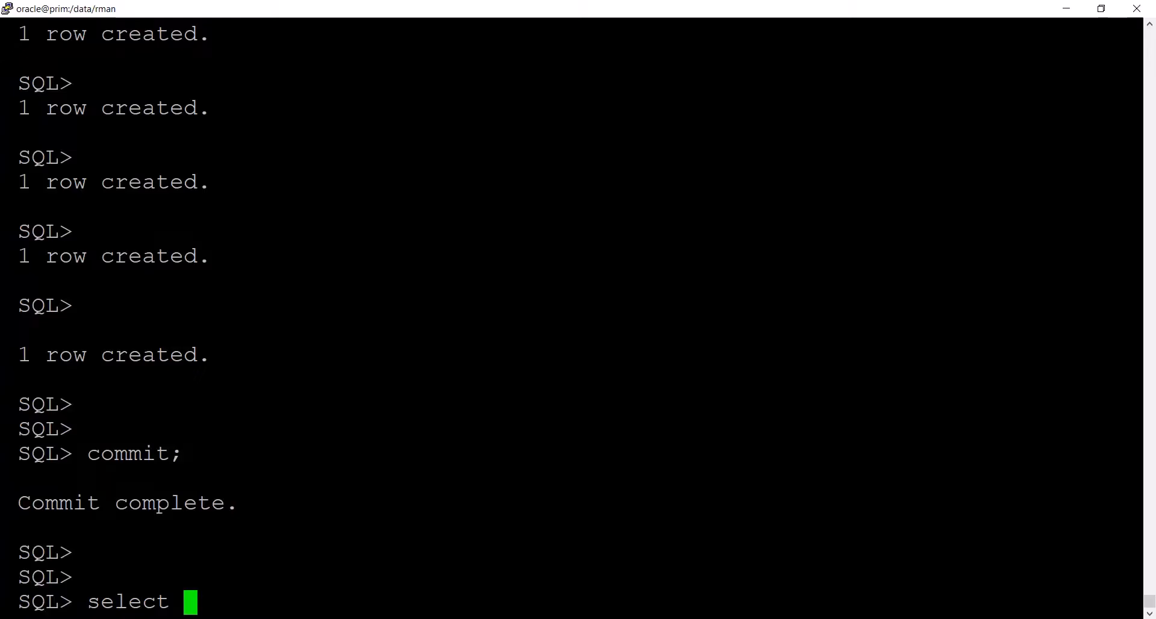
text(* from e)
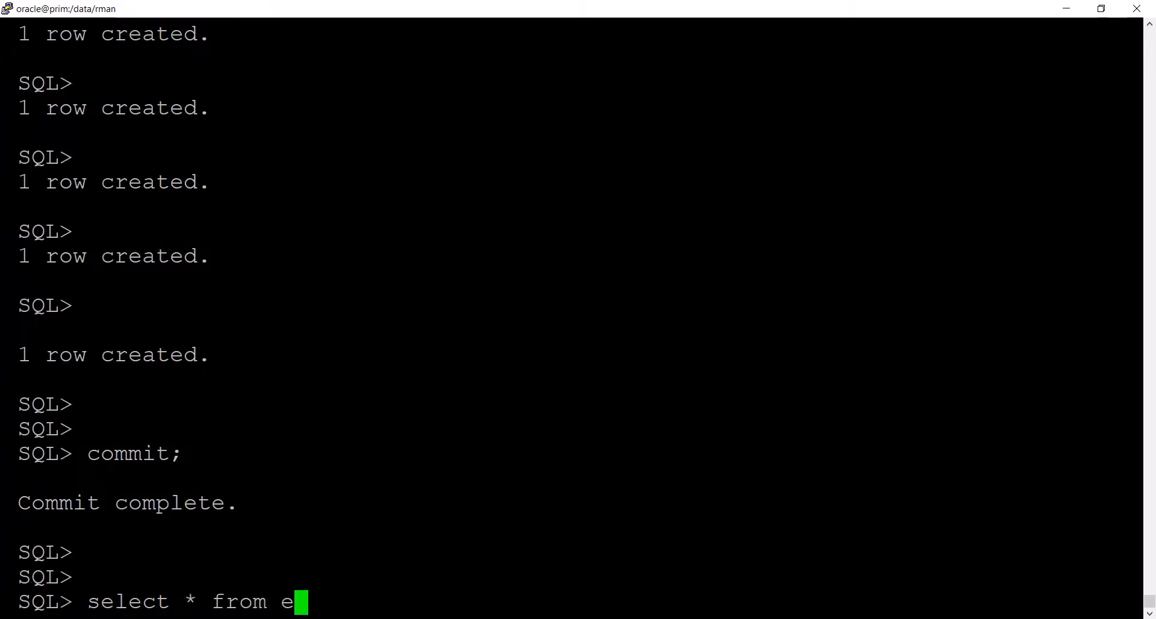
text(mp;)
key(Return)
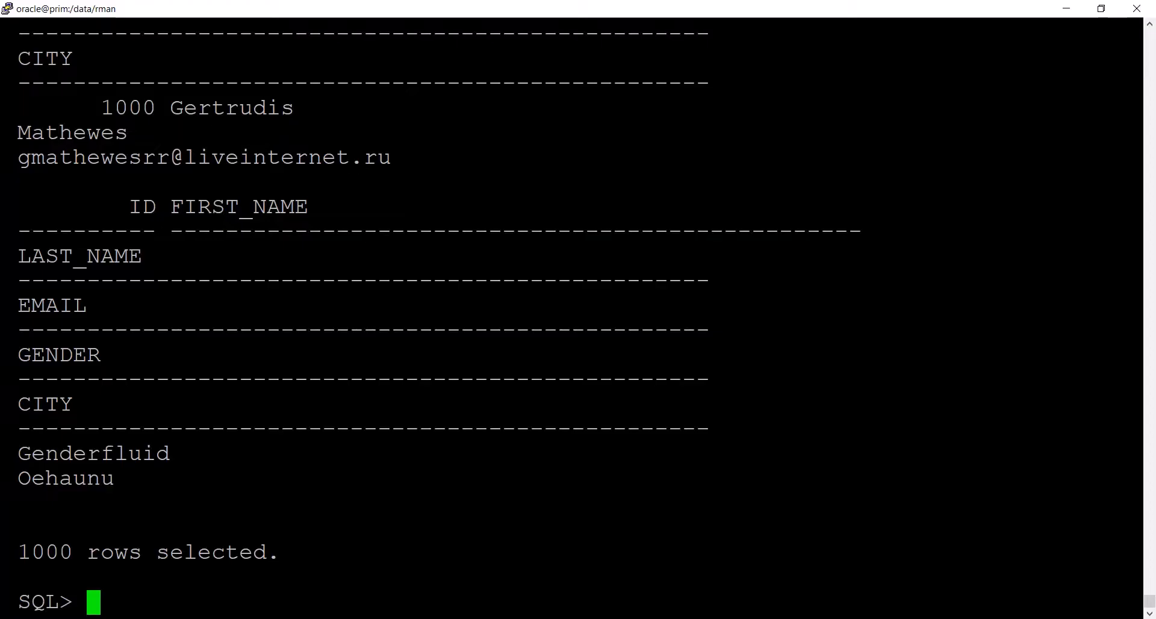
double_click(58, 547)
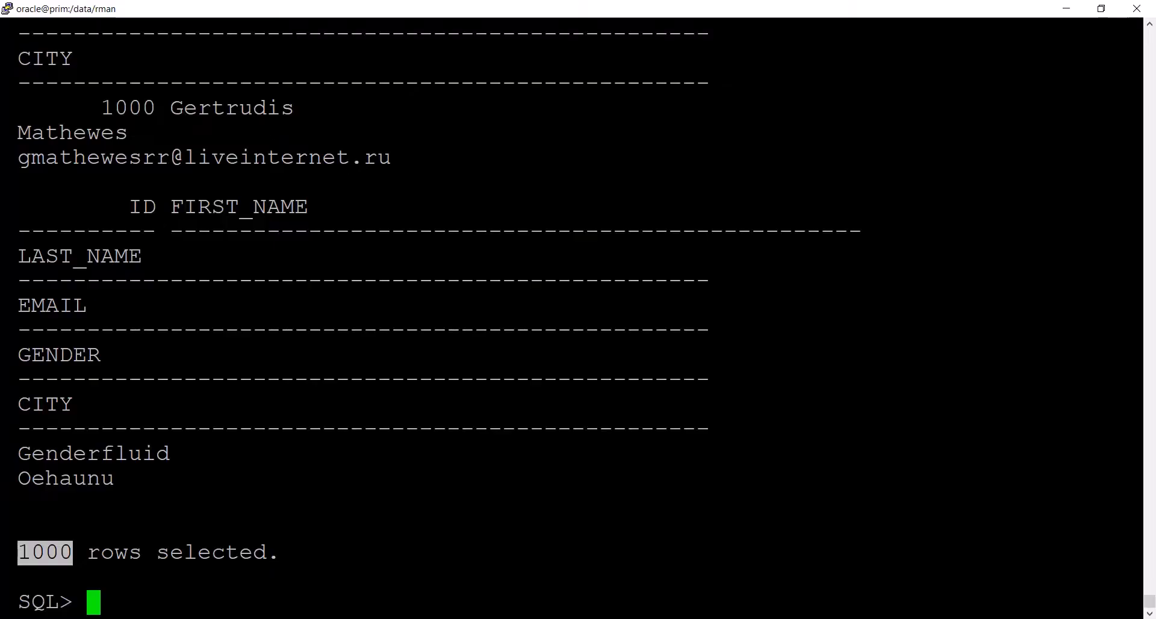
click(58, 553)
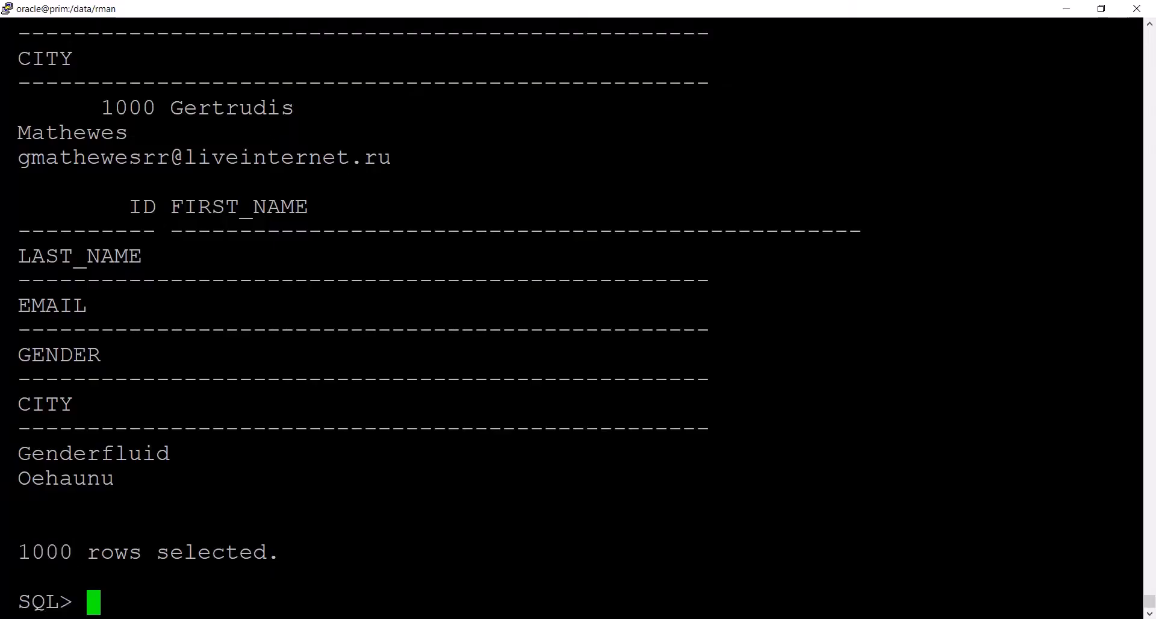
- Try to query the emp table with select name,city from emp;
key(Return)
key(Return)
key(Return)
text(select)
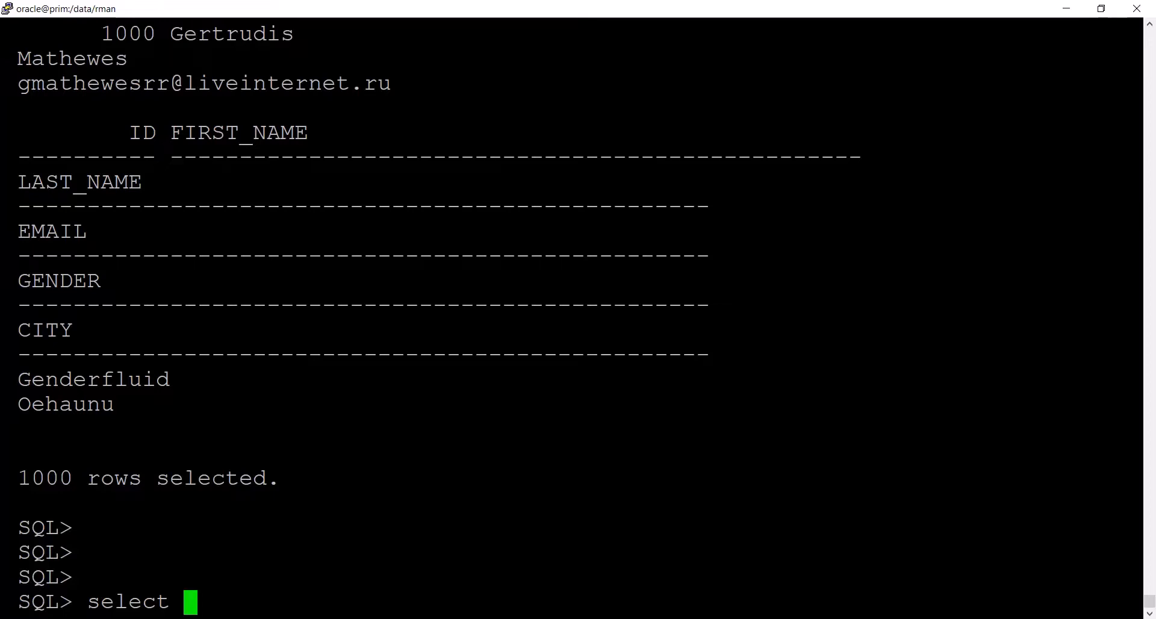
text(ci)
key(BackSpace)
key(BackSpace)
text(na)
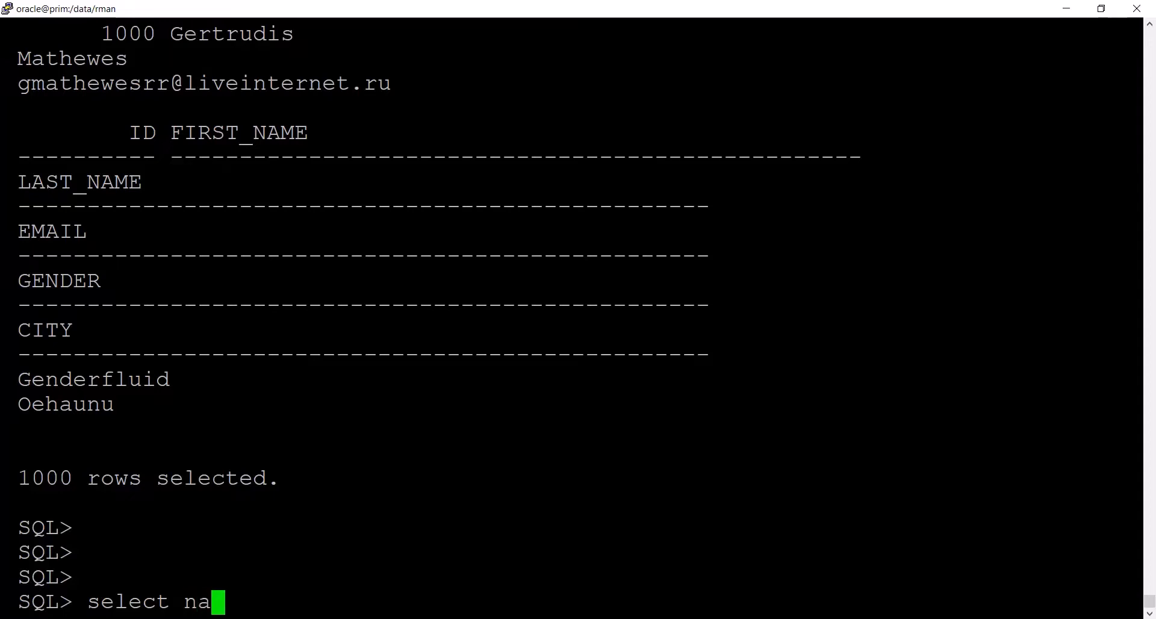
text(me,city)
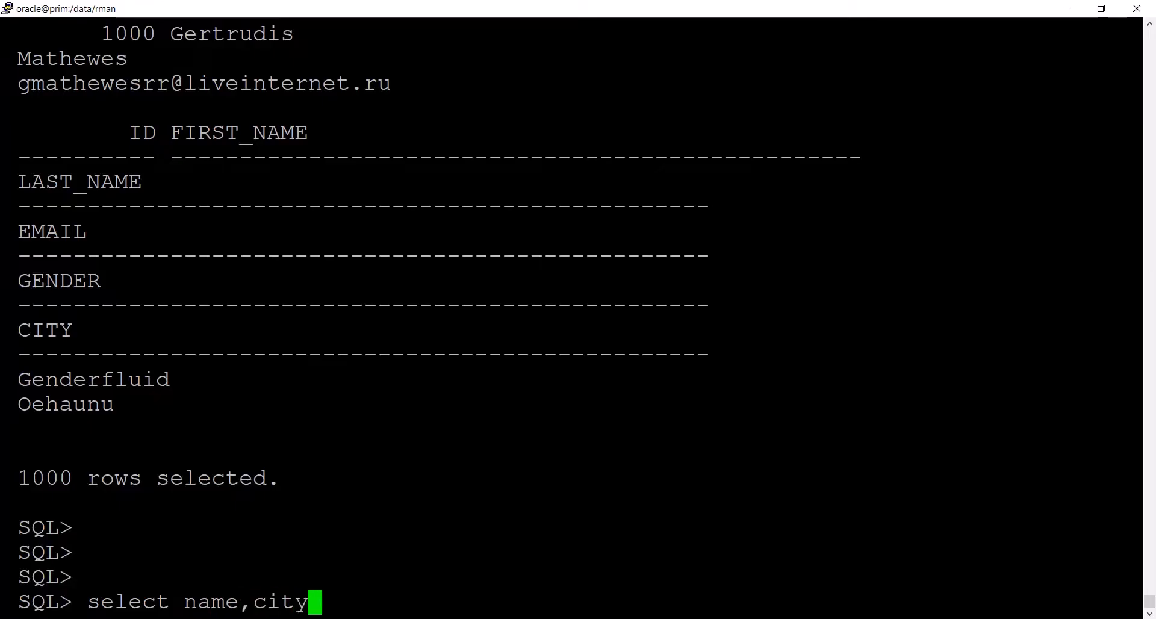
text( from emp )
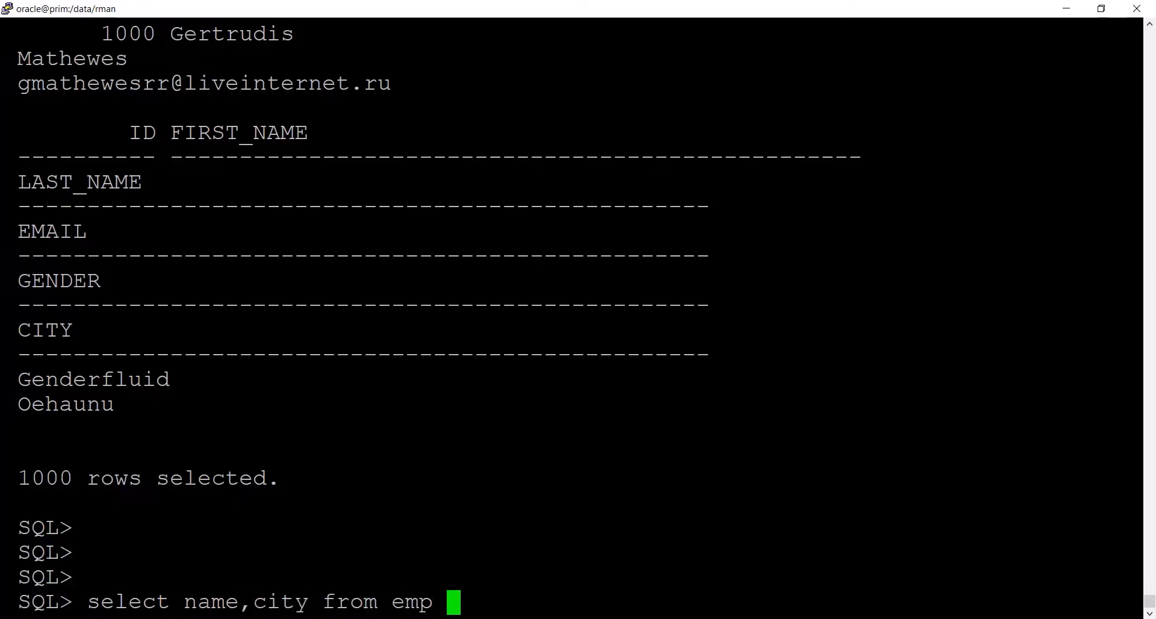
text(where city)
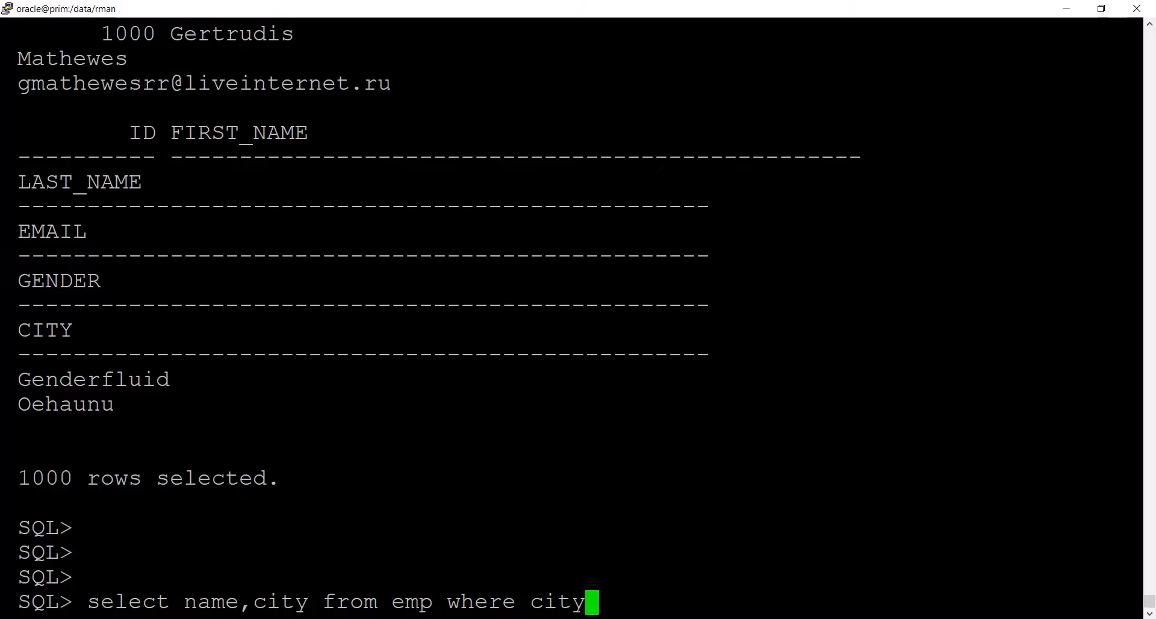
key(BackSpace)
key(BackSpace)
key(BackSpace)
key(BackSpace)
key(BackSpace)
key(BackSpace)
key(BackSpace)
key(BackSpace)
key(BackSpace)
key(BackSpace)
key(BackSpace)
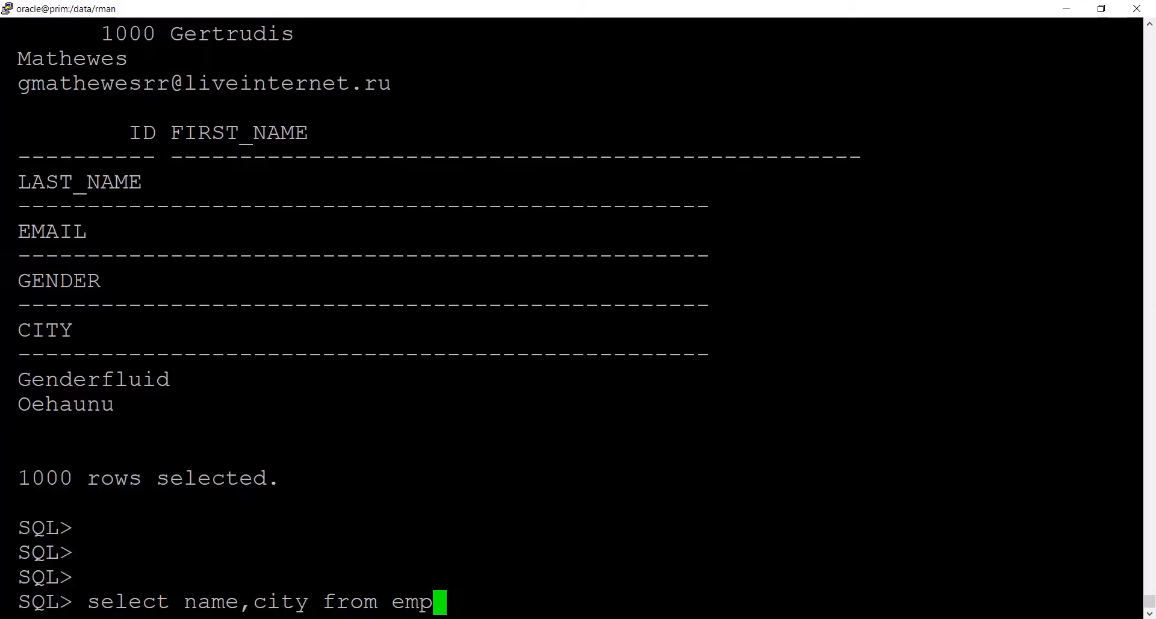
text(;)
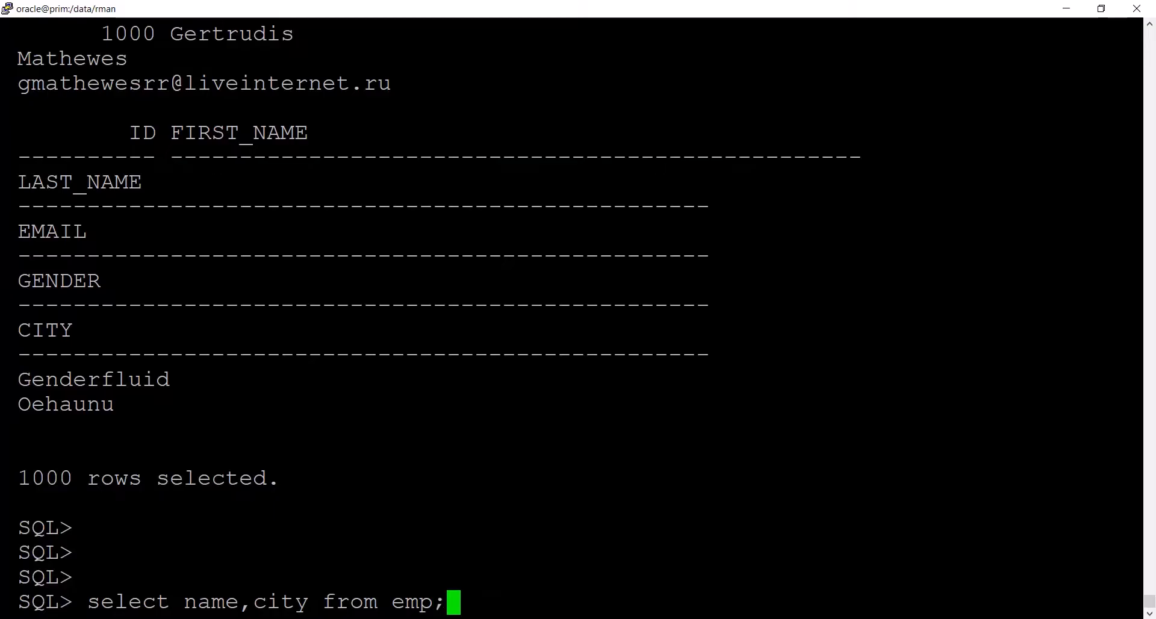
key(Return)
key(Return)
key(Return)
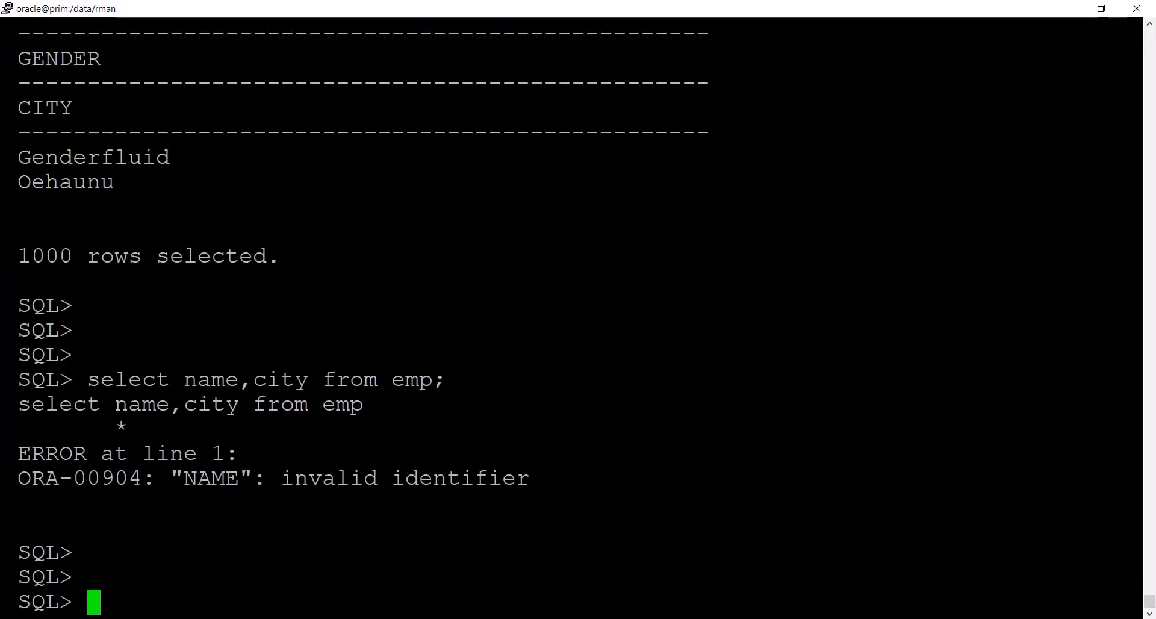
- Switch to Mockaroo in the browser and check the exact name of the first name field in the schema
key(alt+Tab)
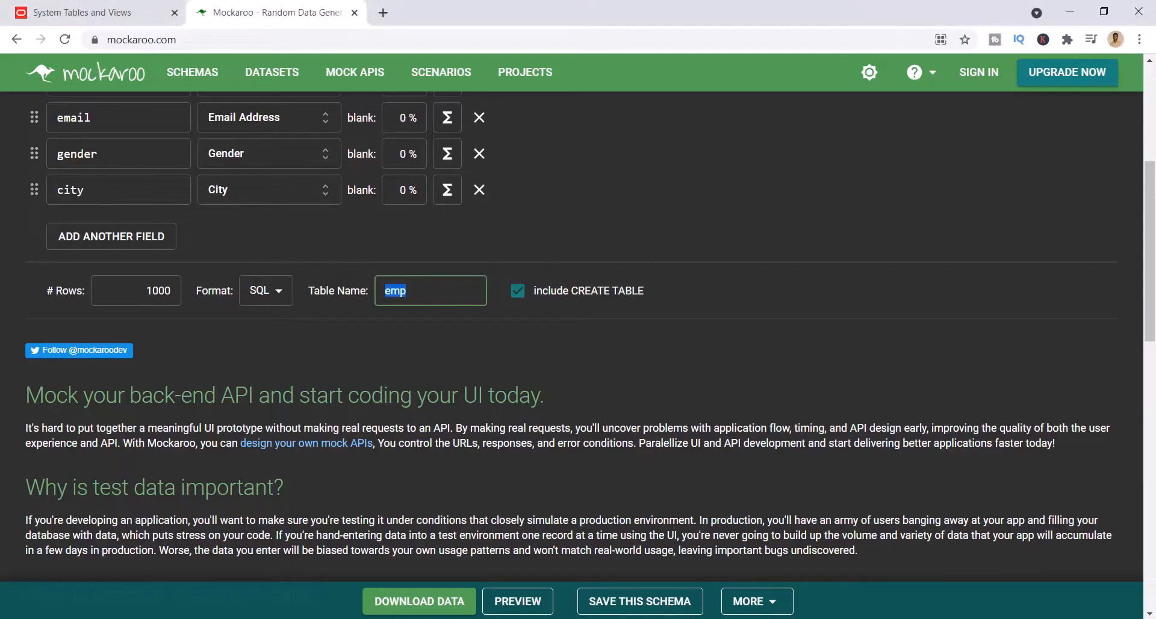
scroll(409, 310, up, 5)
double_click(189, 350)
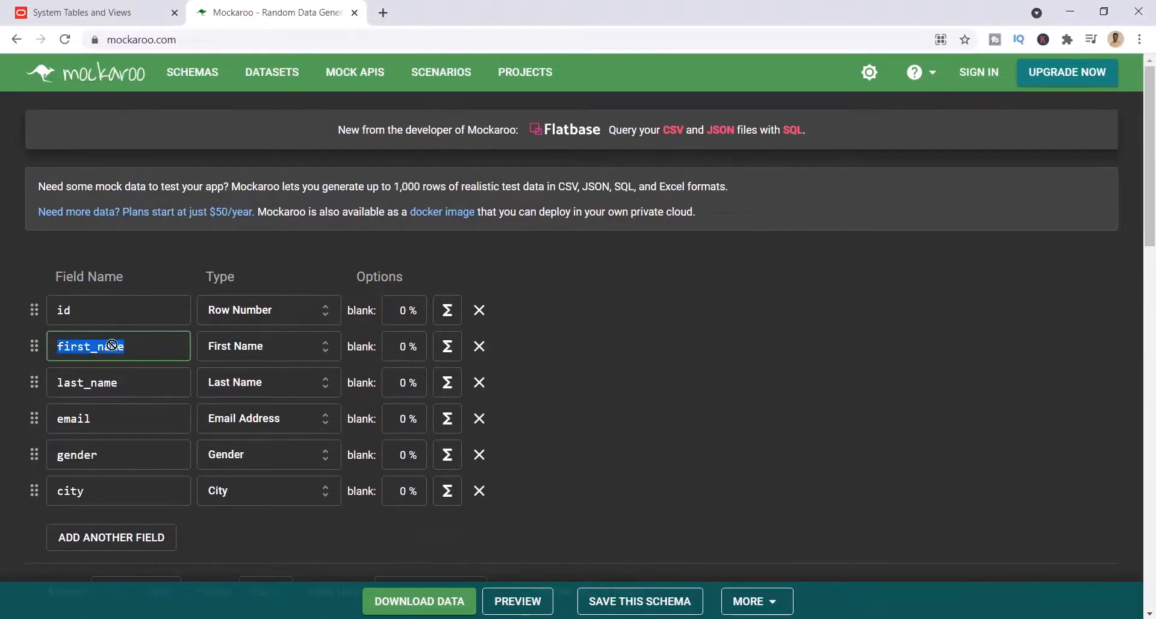
- Switch back to the SQL*Plus terminal, run select first_name ,city from emp; and review the listed rows
key(alt+Tab)
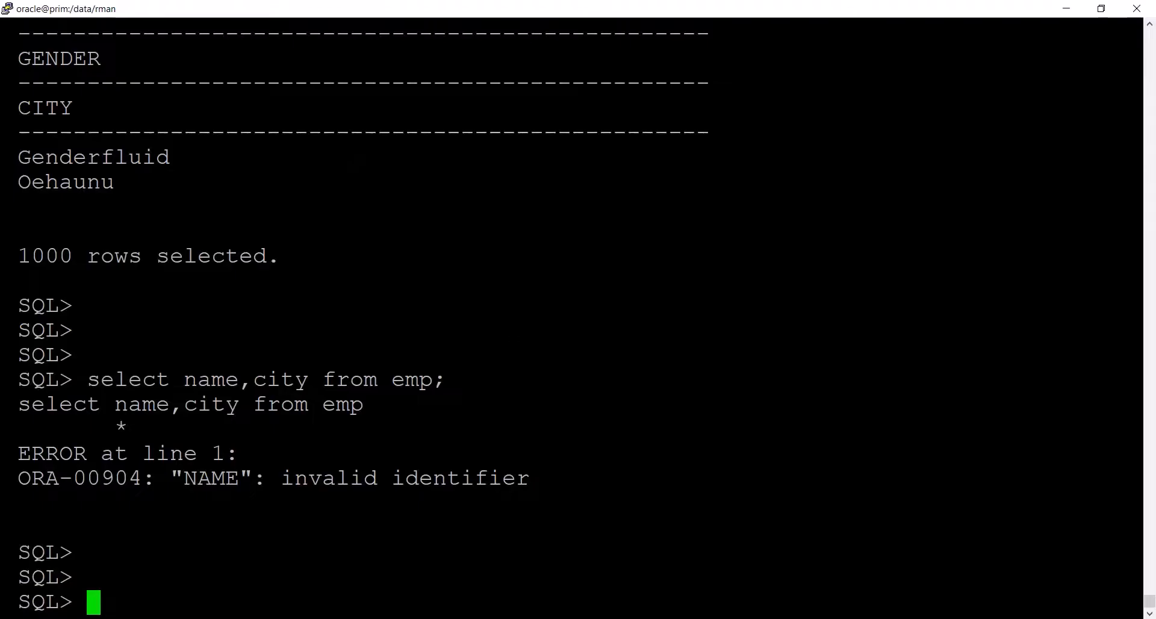
drag(88, 379, 170, 380)
right_click(170, 379)
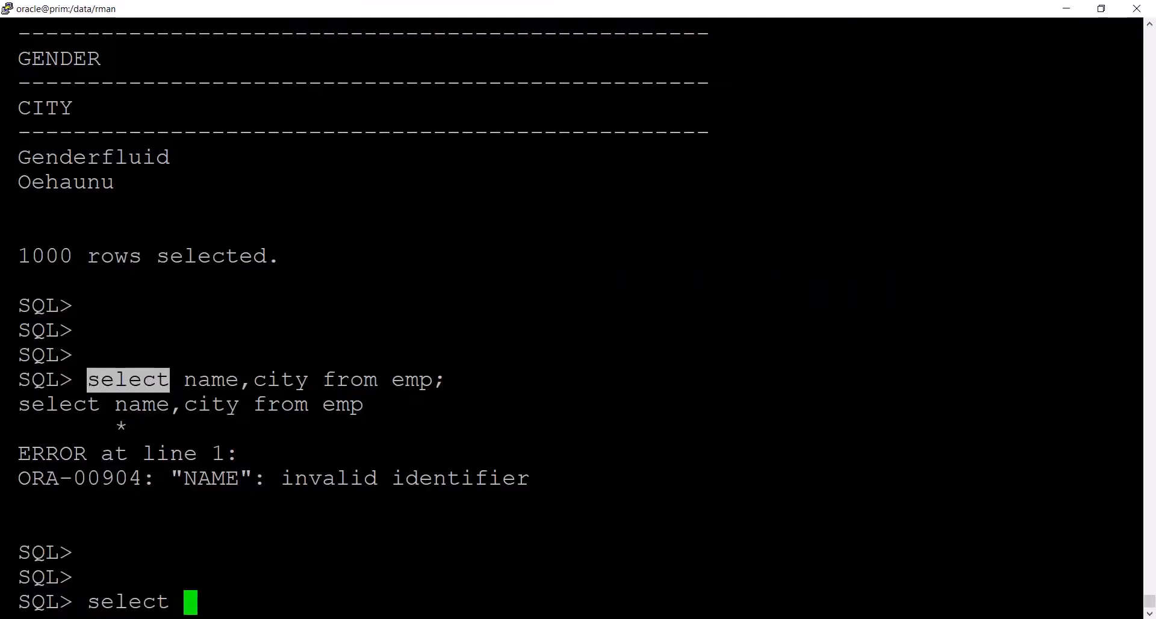
text(first_na)
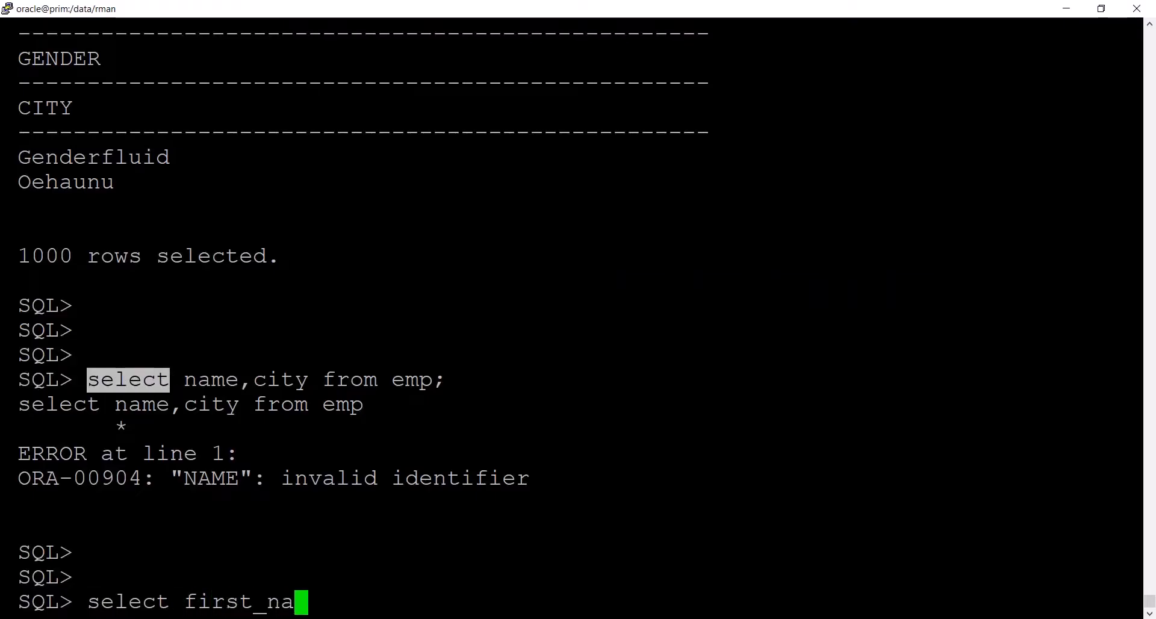
text(me ,city )
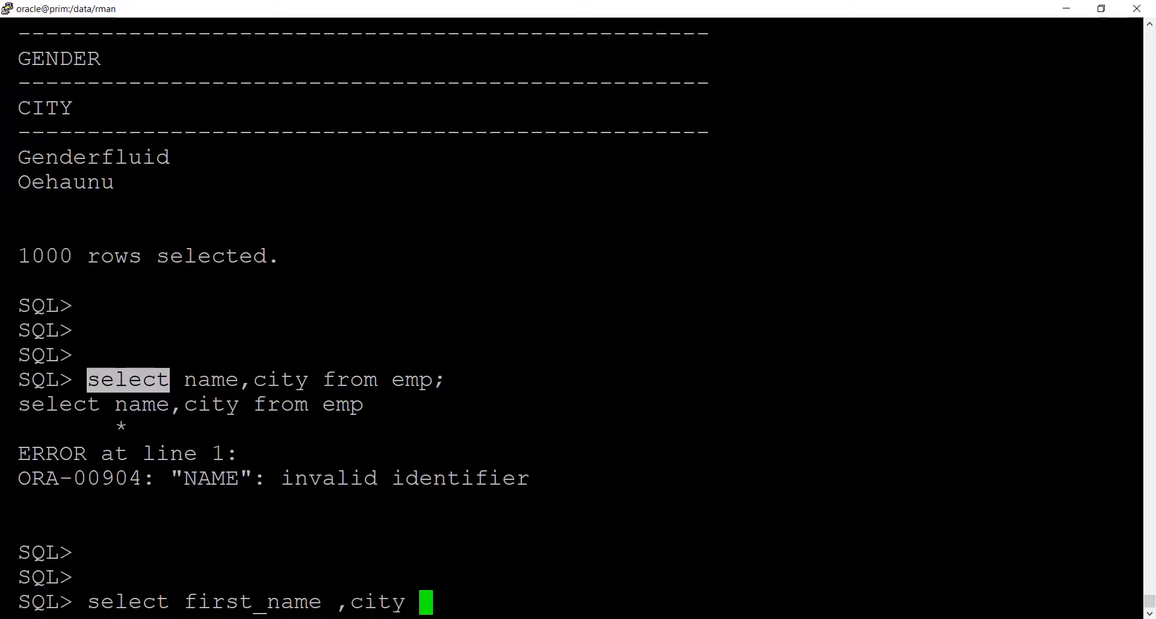
text(from emp;)
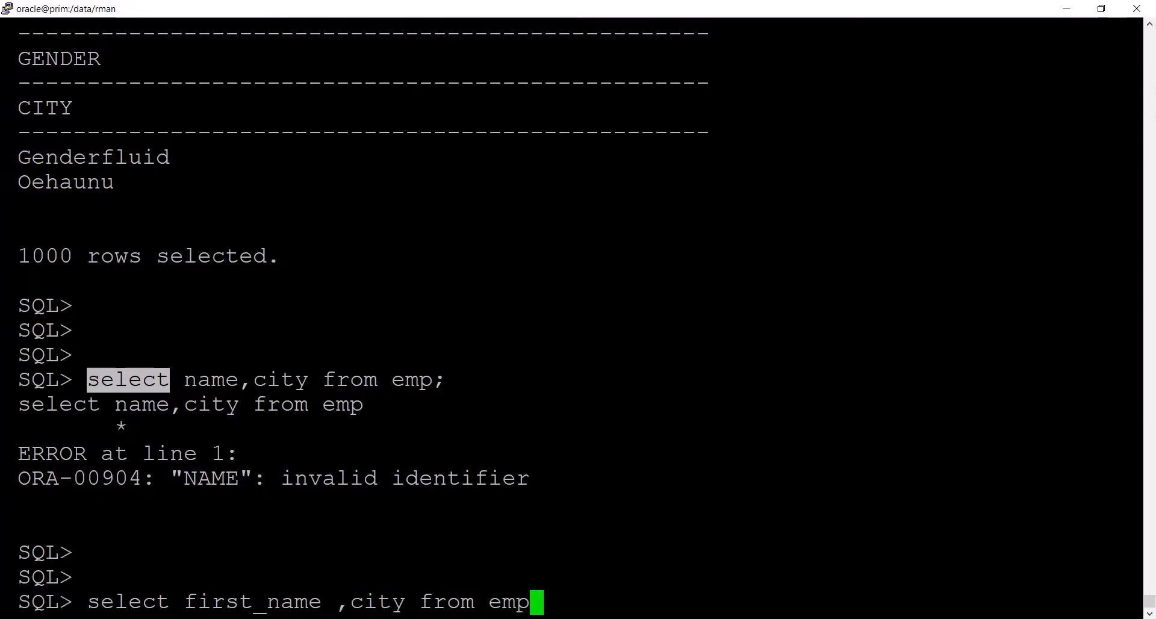
key(Return)
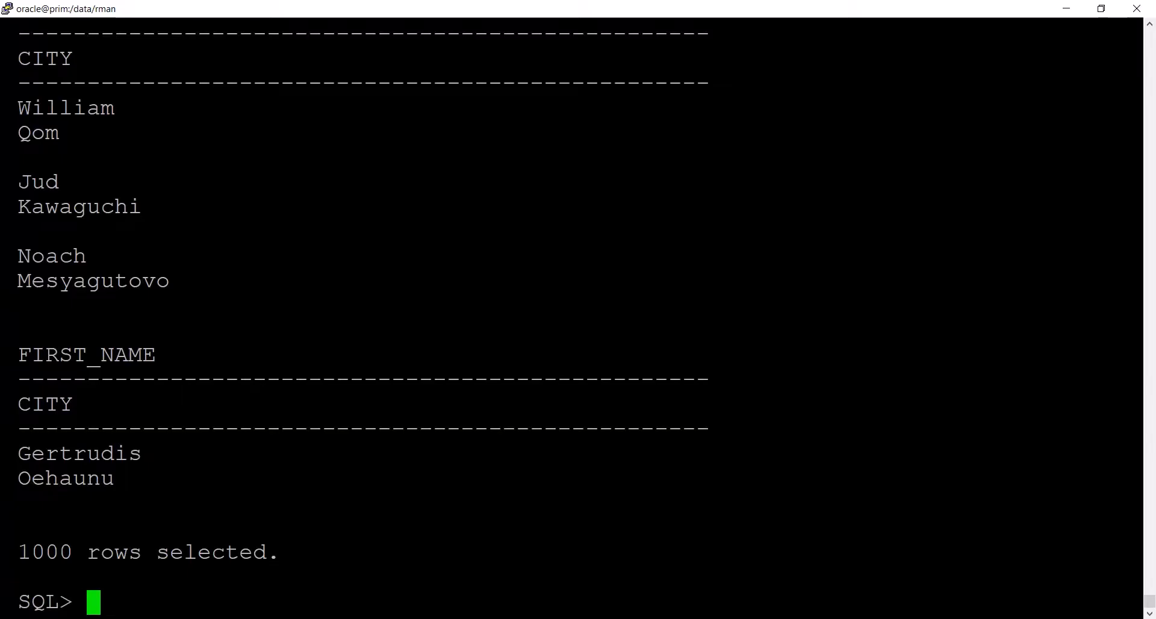
scroll(572, 317, up, 8)
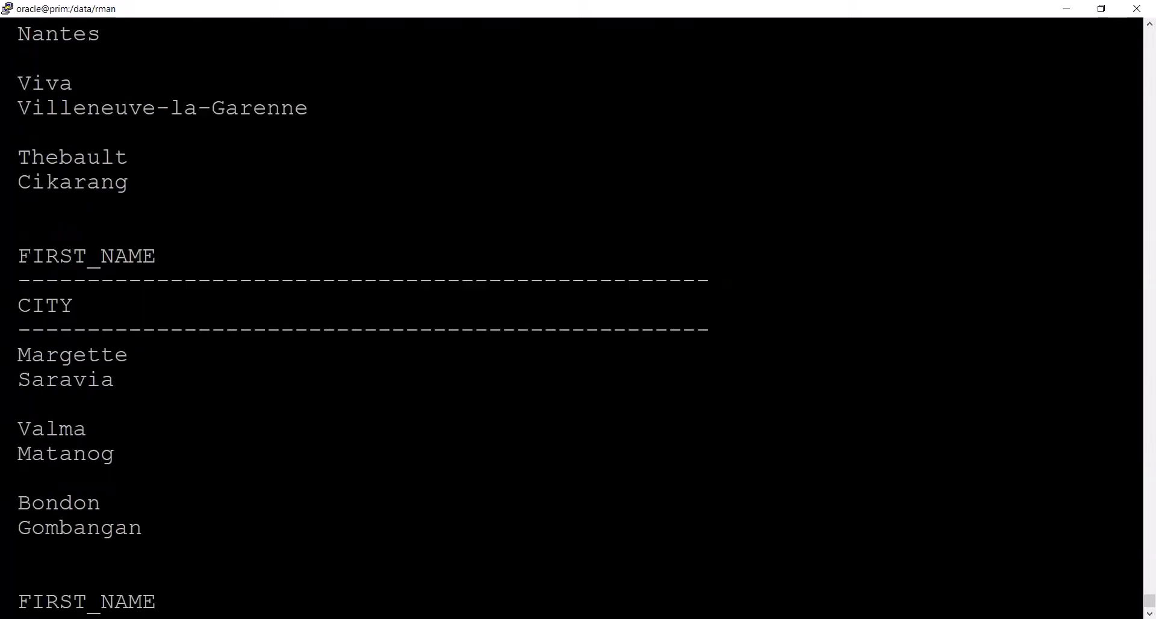
- Set the display width of the FIRST_NAME column to 30 characters with col FIRST_NAME for a30;
text(col)
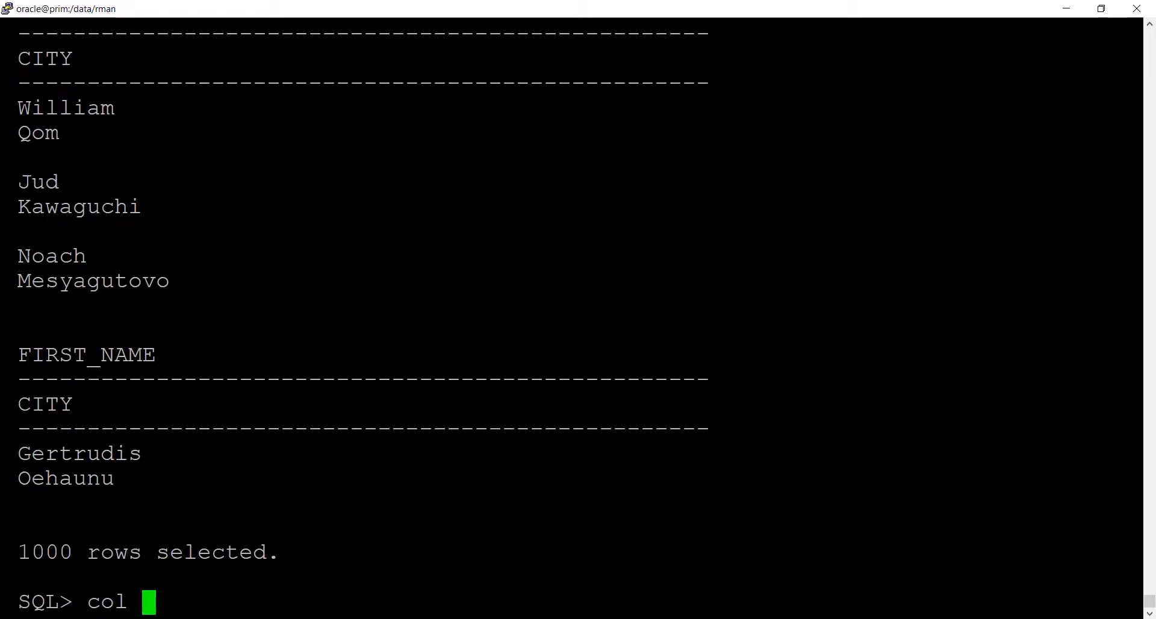
double_click(70, 357)
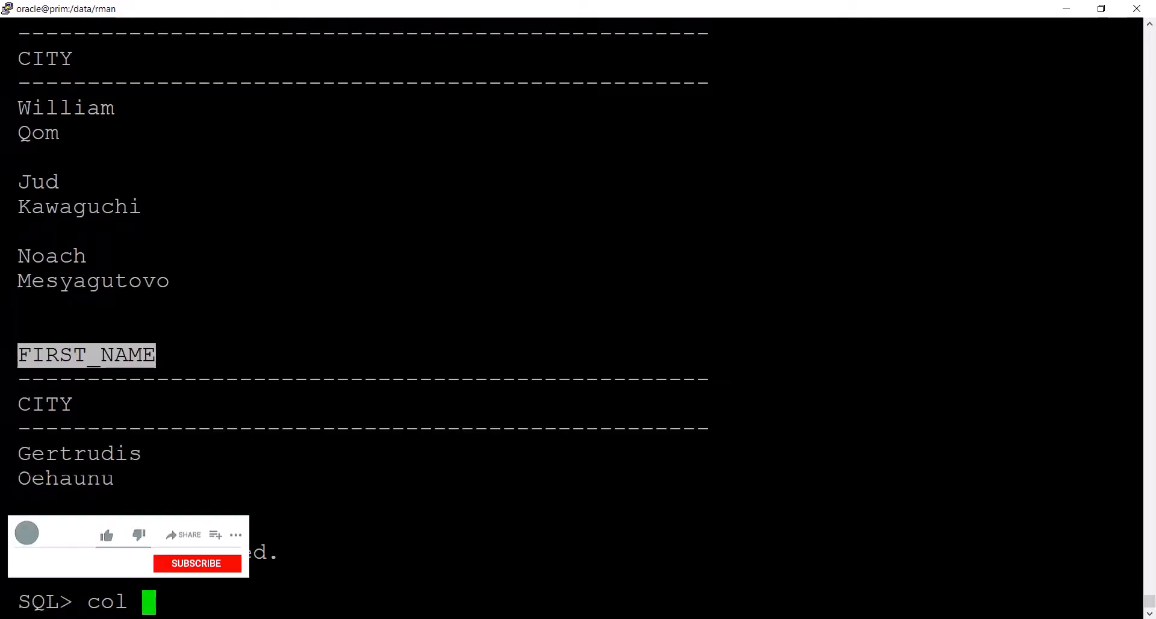
right_click(70, 356)
text(for )
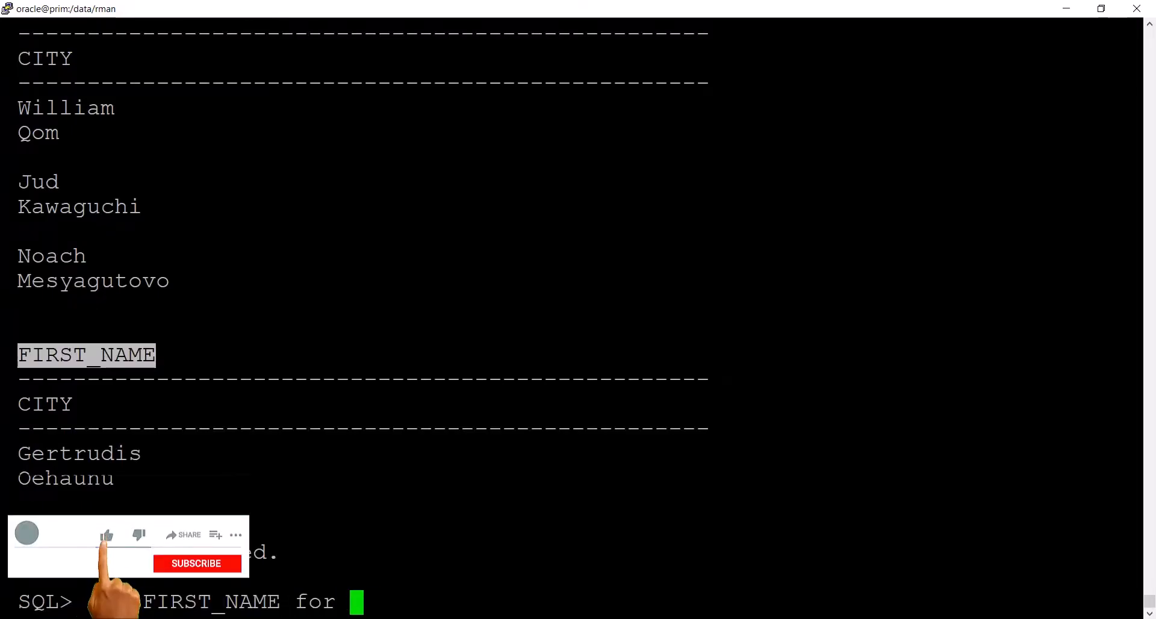
text(a30;)
key(Return)
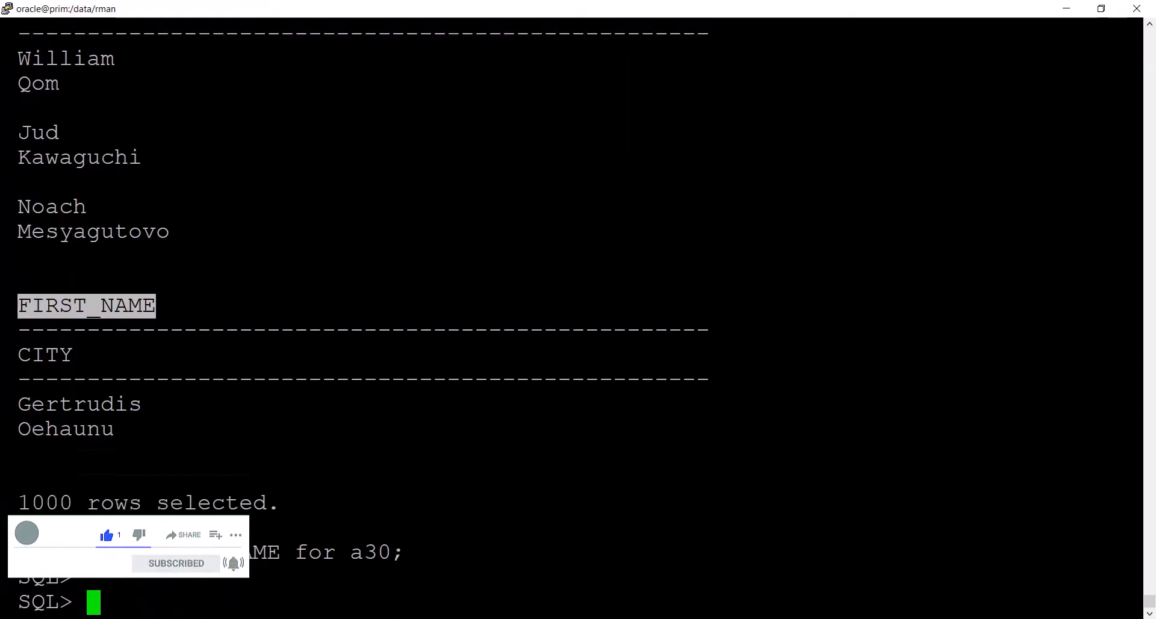
- Set the display width of the CITY column to 30 characters with col CITY for a30;
text(col)
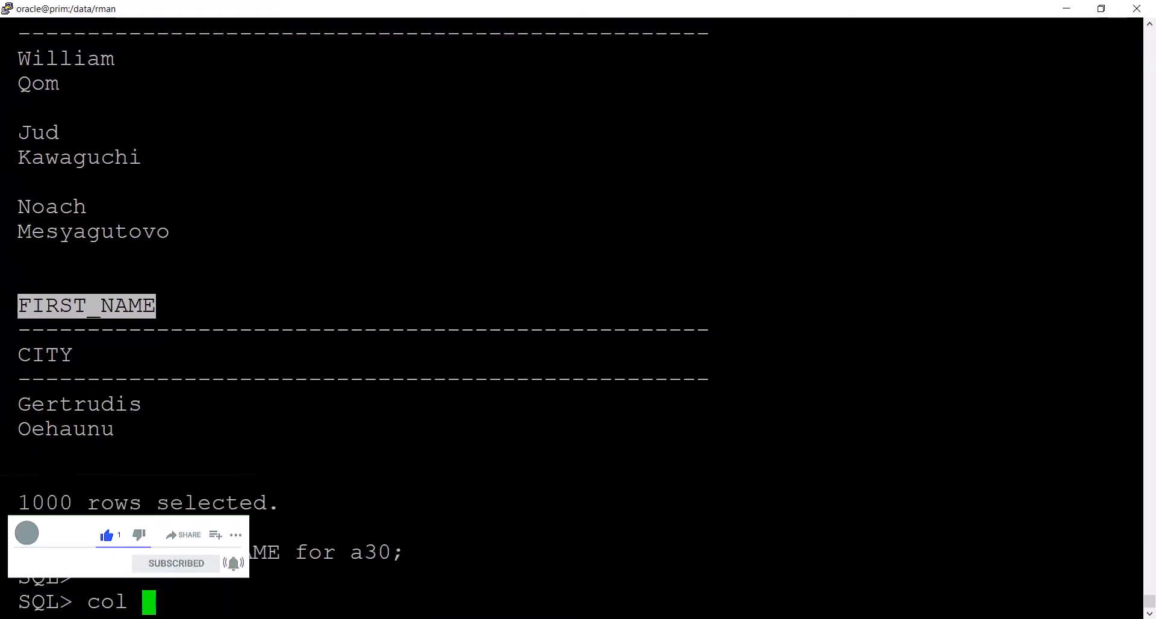
double_click(45, 356)
right_click(45, 355)
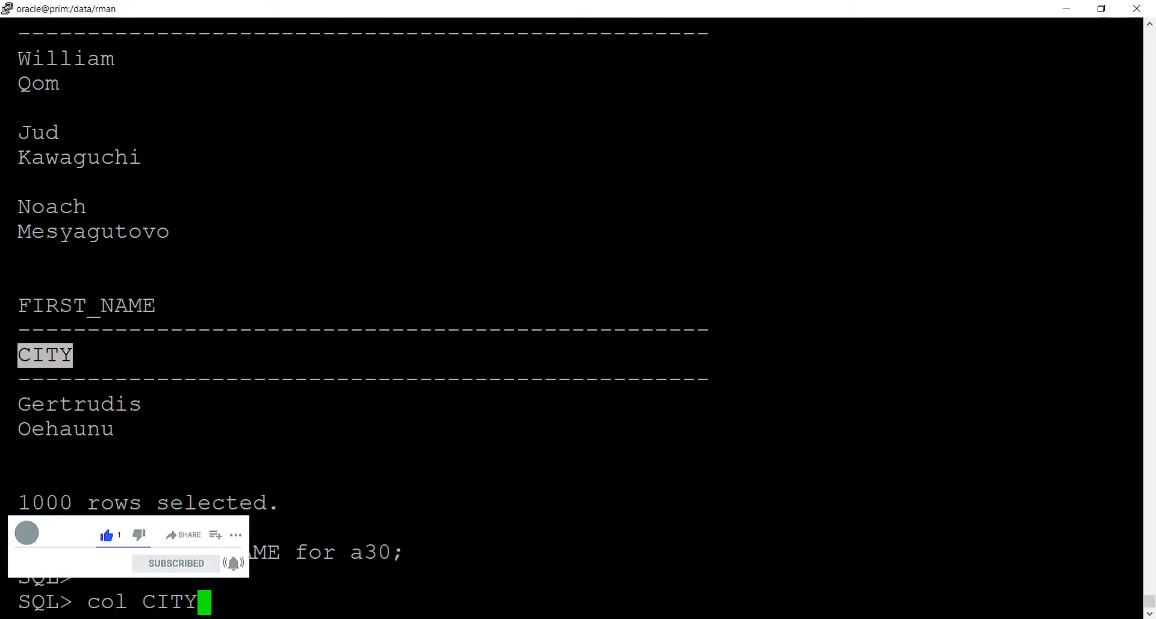
text(for a)
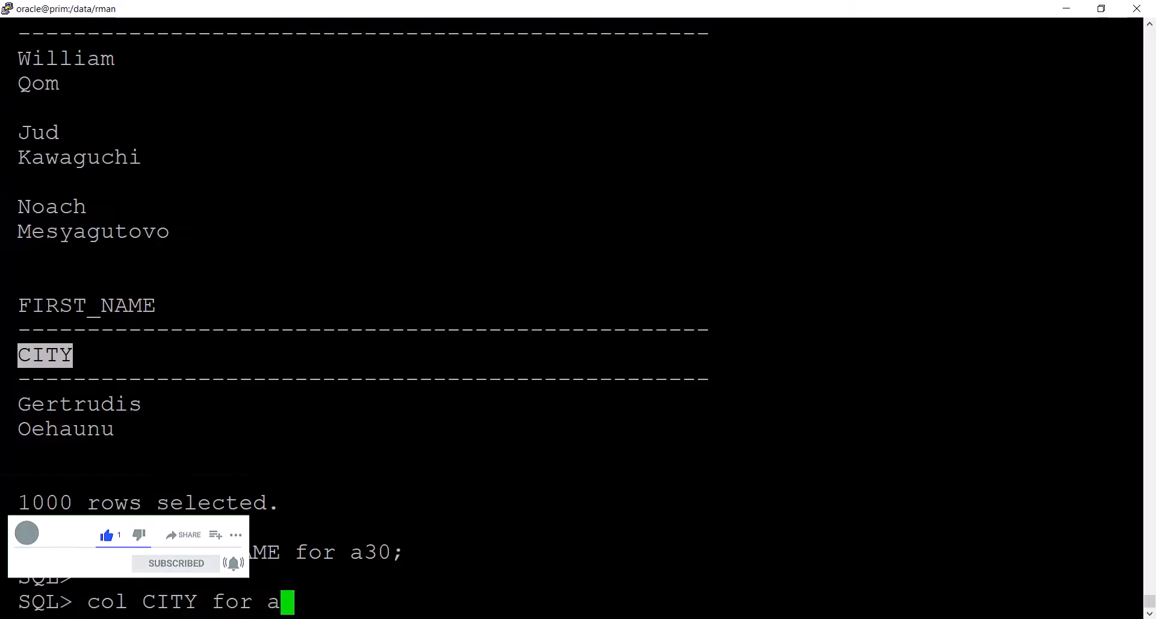
text(30;)
key(Return)
key(Return)
- Rerun the last query with / and look through the formatted first name and city rows
text(/)
key(Return)
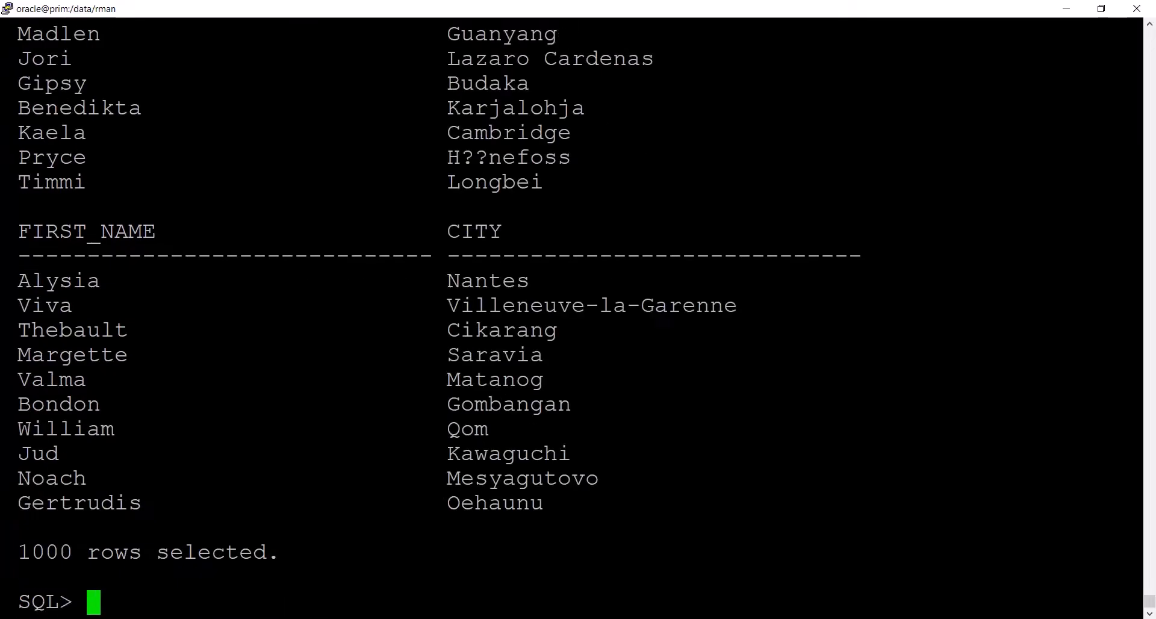
scroll(572, 318, up, 14)
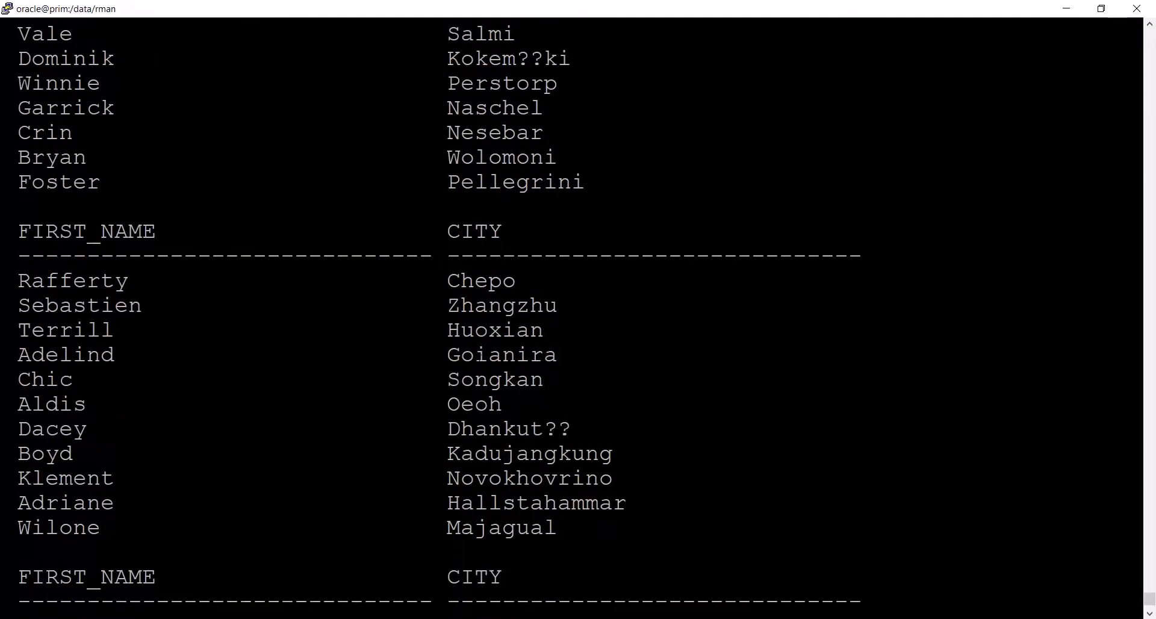
scroll(572, 318, up, 15)
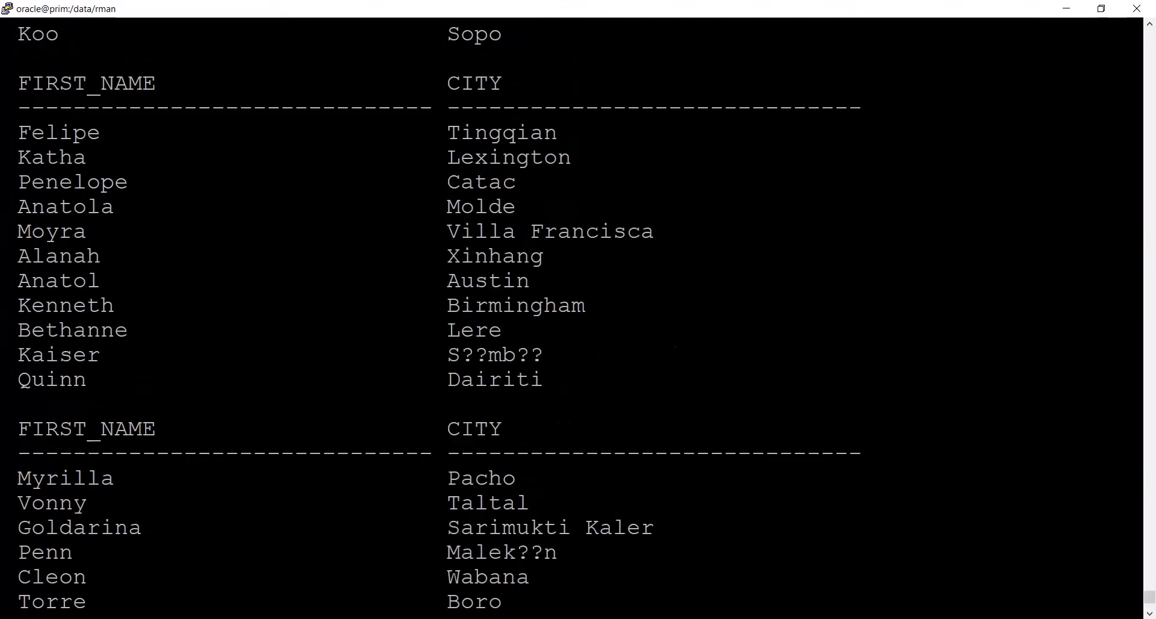
scroll(572, 318, up, 15)
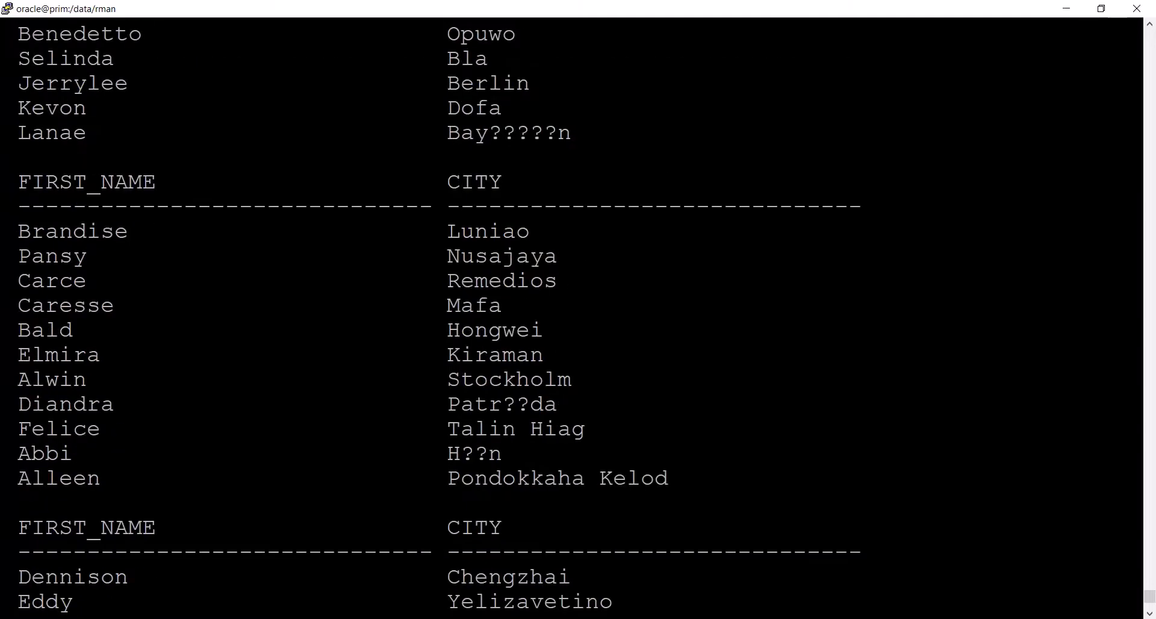
scroll(572, 317, up, 10)
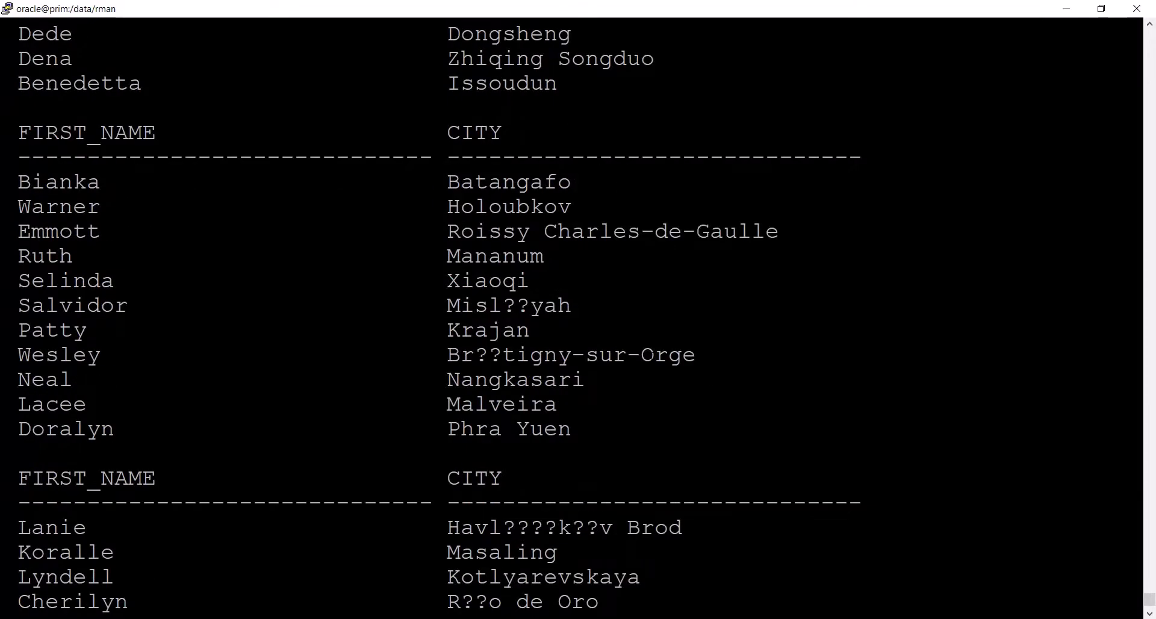
scroll(572, 318, down, 20)
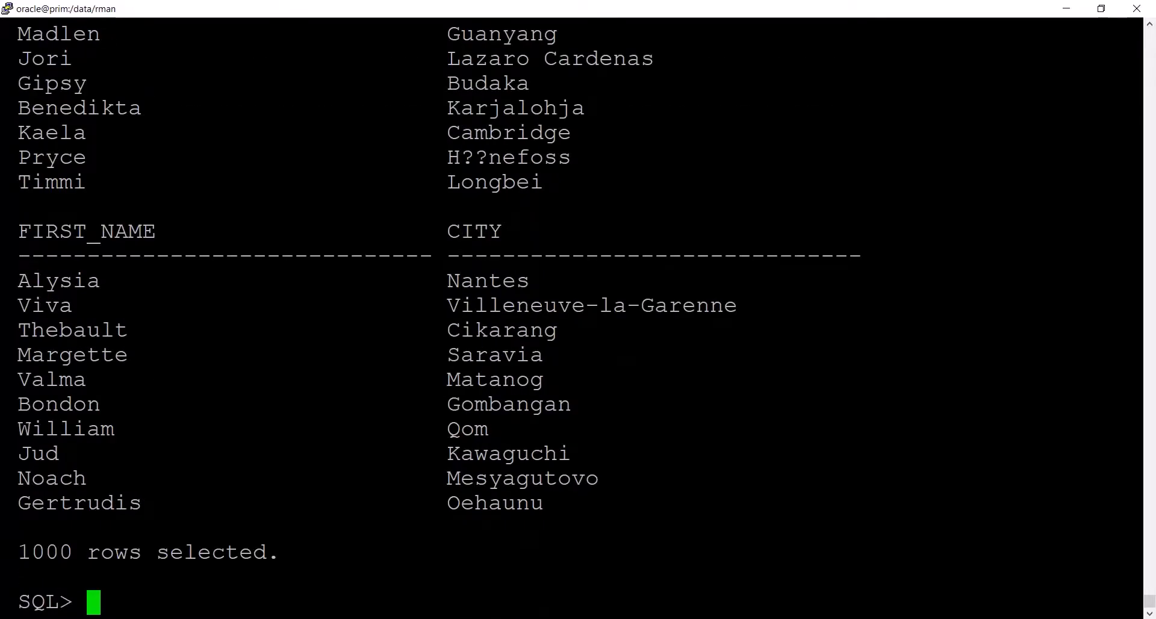
- Start a filtered query on the emp table with select name from emp where gender=', leaving the gender value open
key(Return)
key(Return)
text(select )
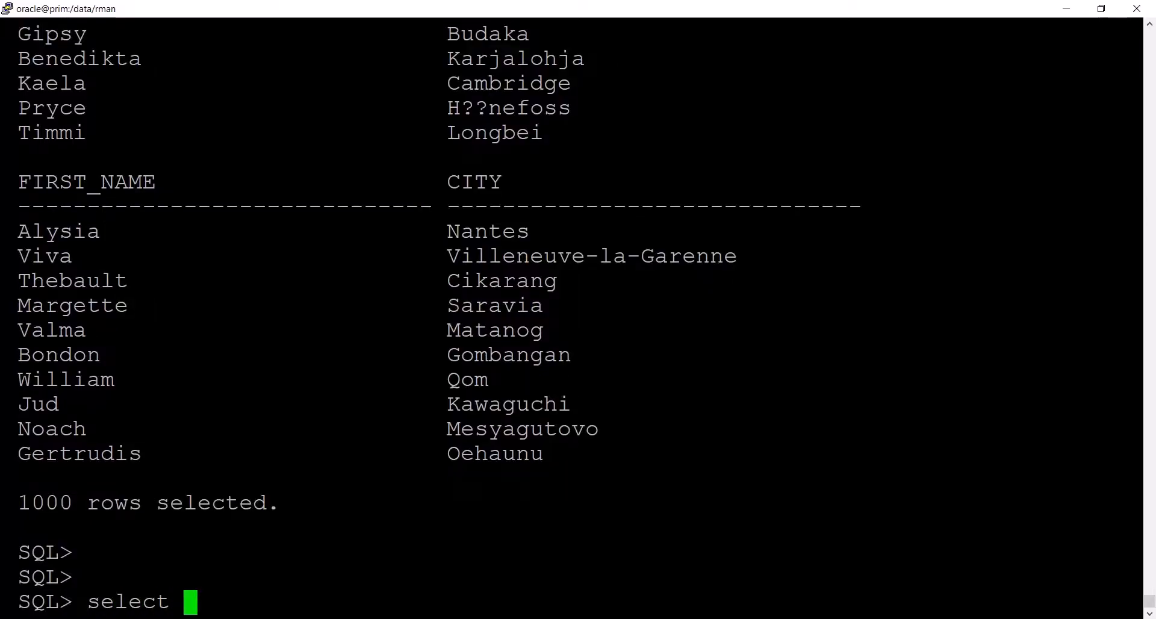
text(name from )
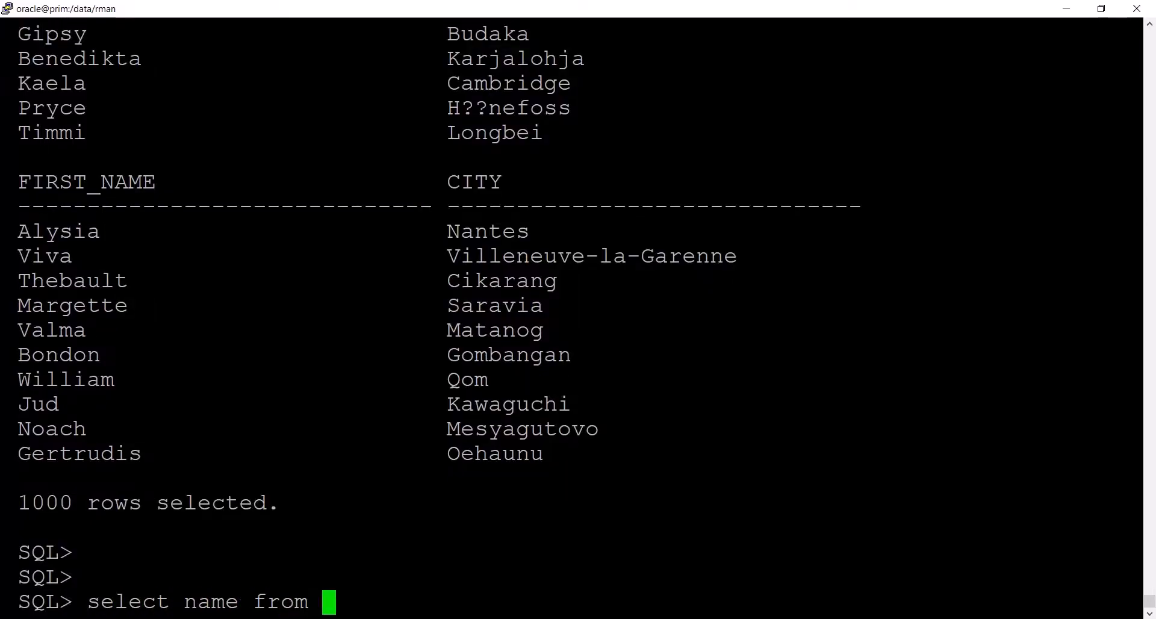
text(emp wh)
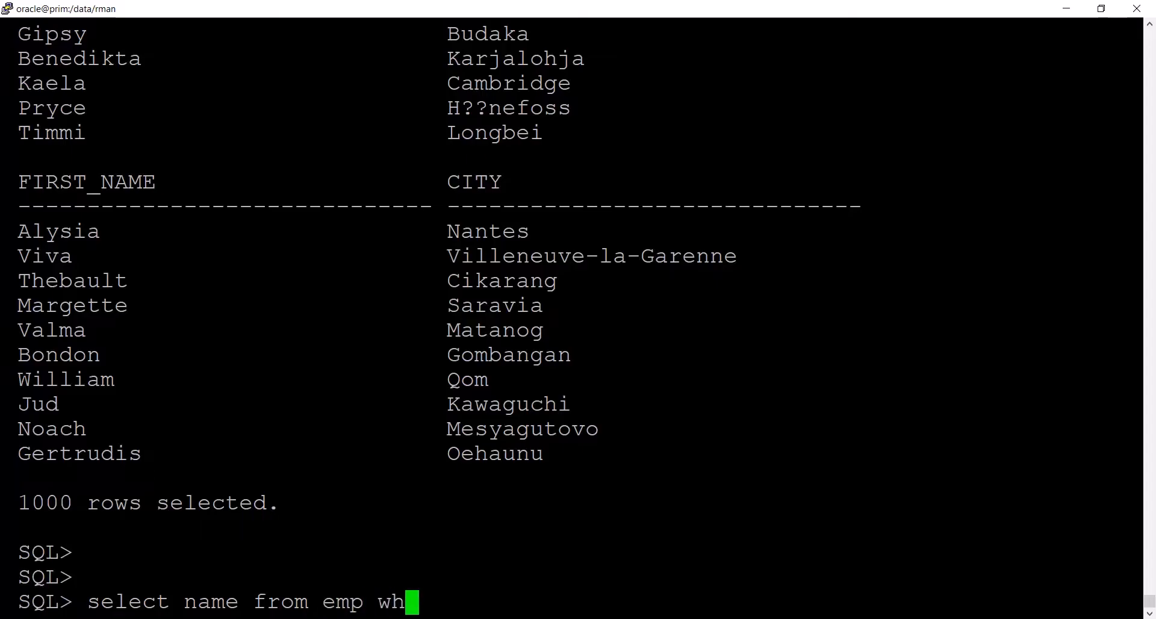
text(ere gend)
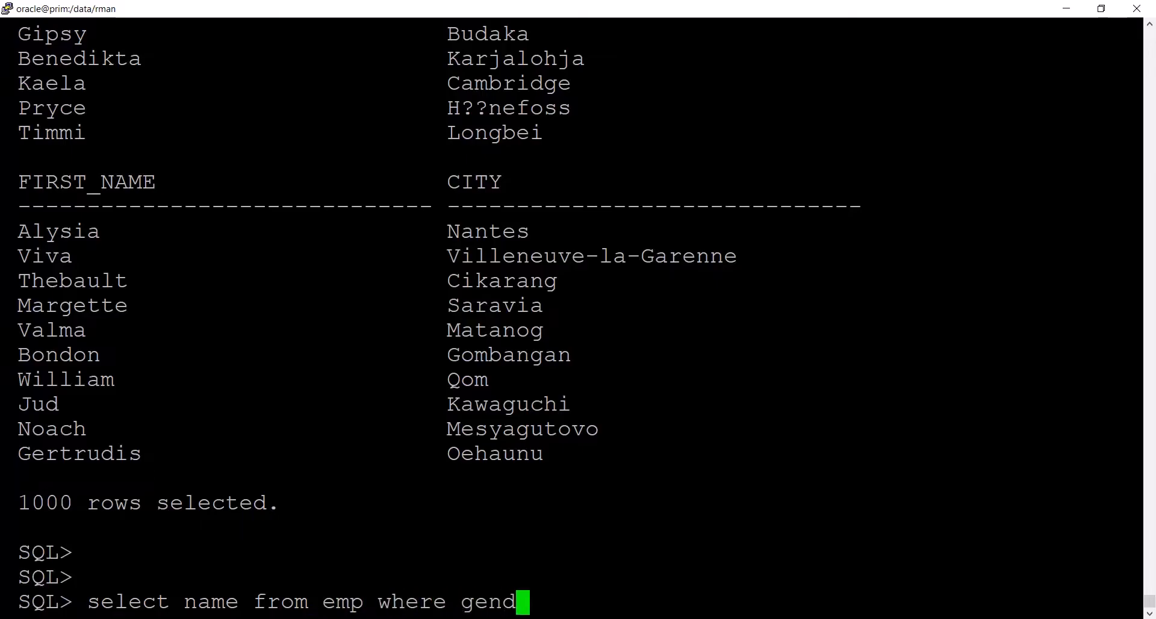
text(er=)
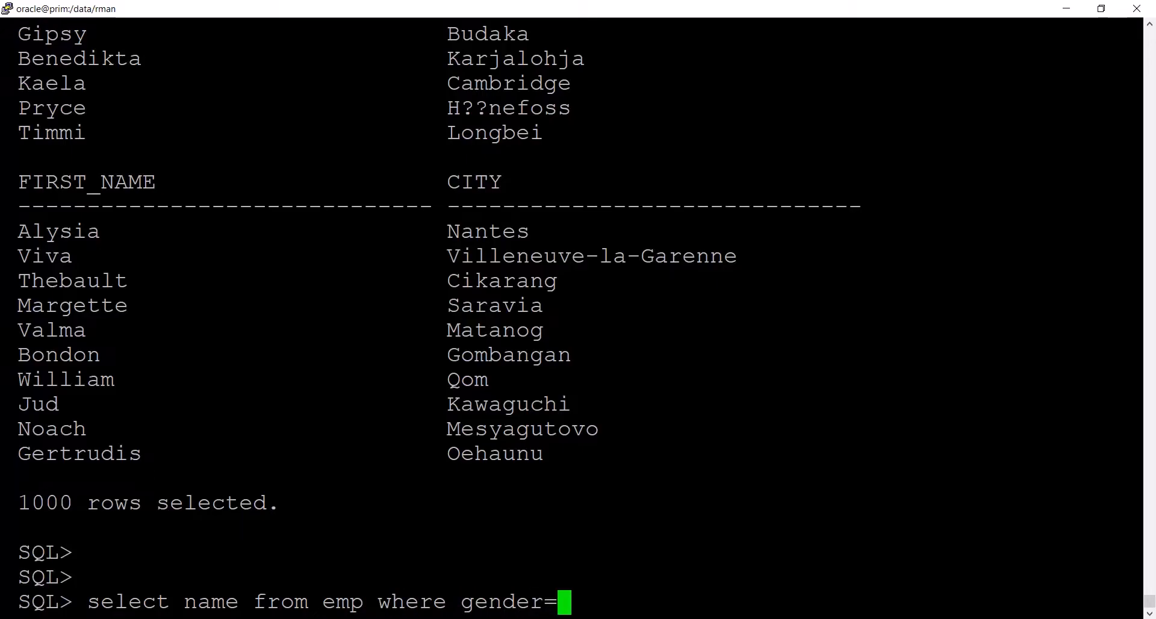
text(')
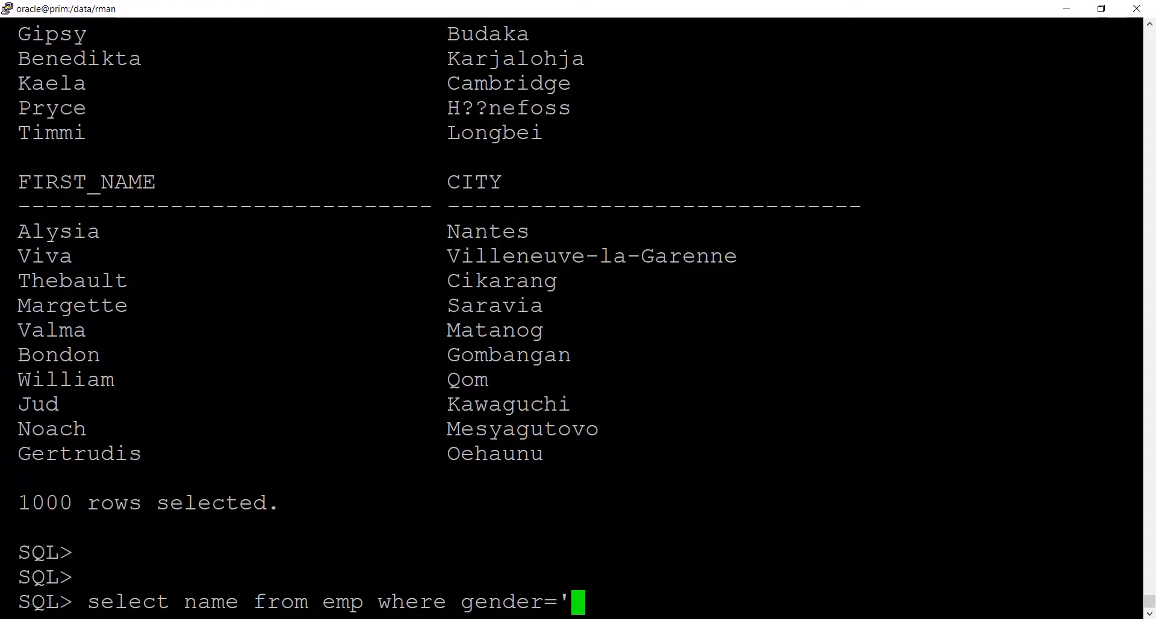
- Check the gender field in Mockaroo, switch to the emp file in Notepad and copy the gender value Male from record 988
key(alt+Tab)
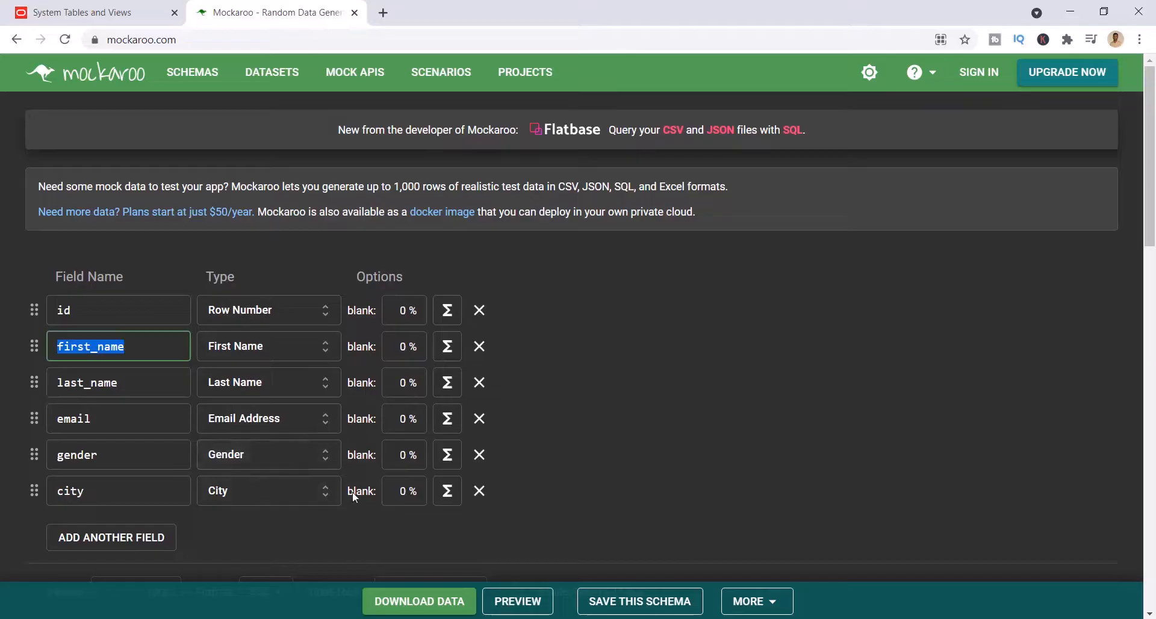
key(alt+Tab)
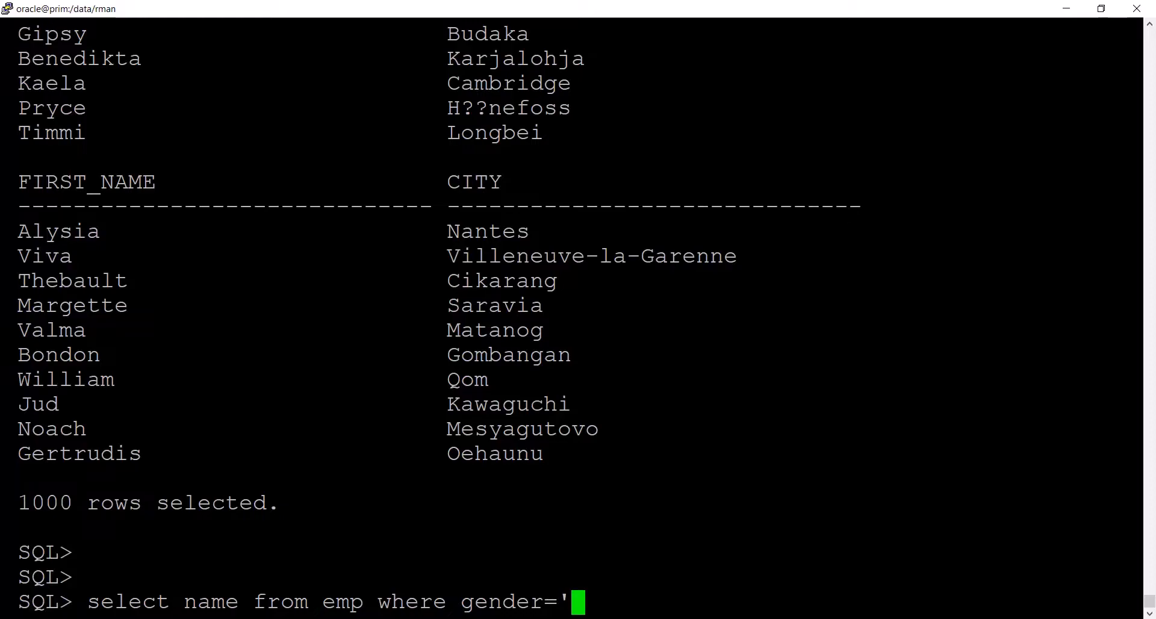
key(alt+Tab)
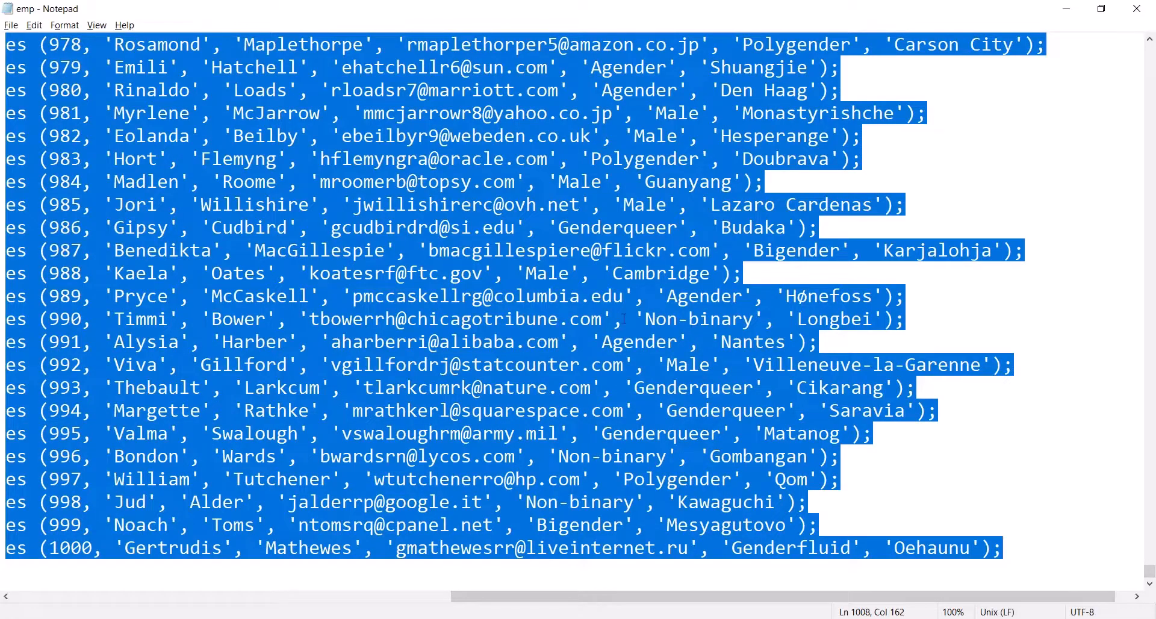
double_click(543, 271)
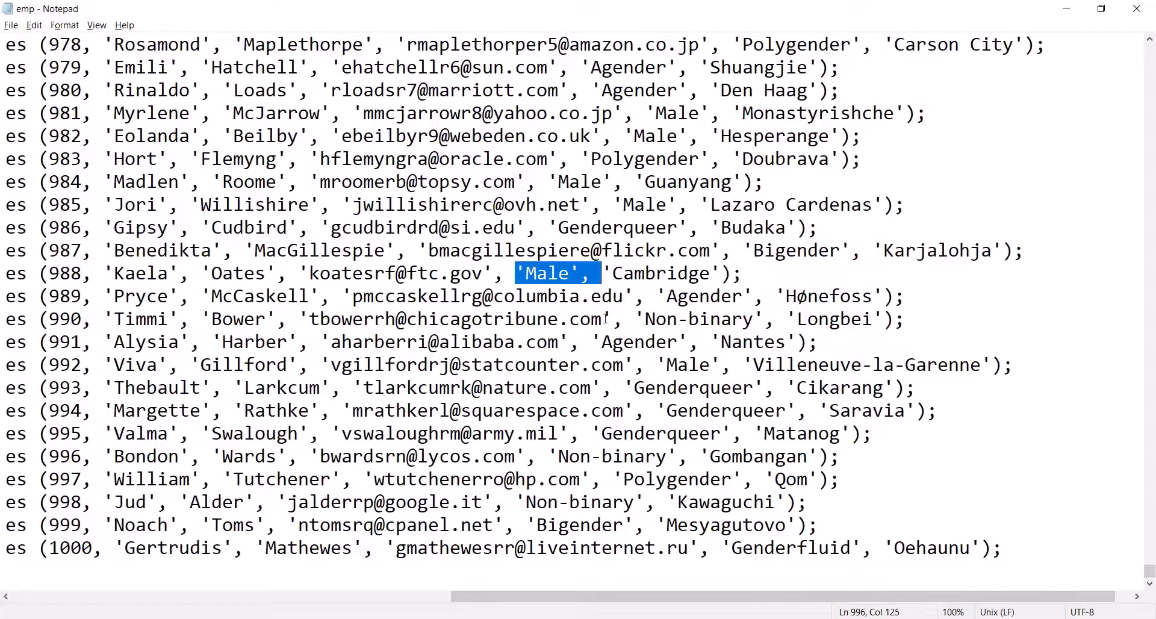
click(534, 274)
drag(525, 274, 569, 273)
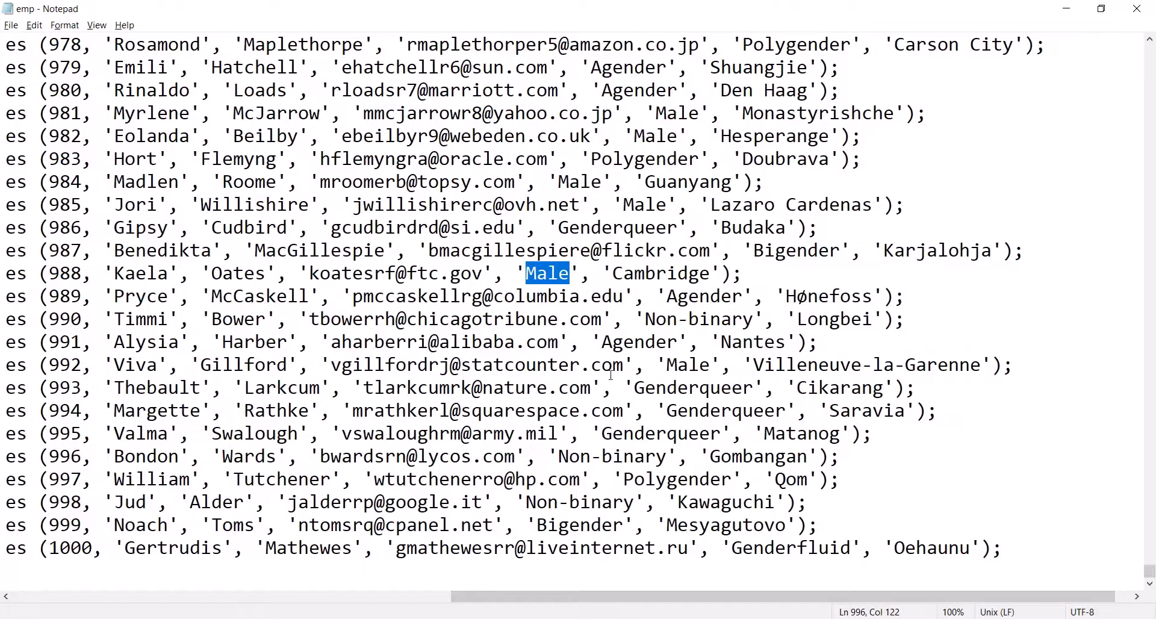
key(ctrl+c)
- Switch back to the SQL*Plus terminal, complete the condition as gender='Male'; and try to run the query
key(alt+Tab)
key(shift+Insert)
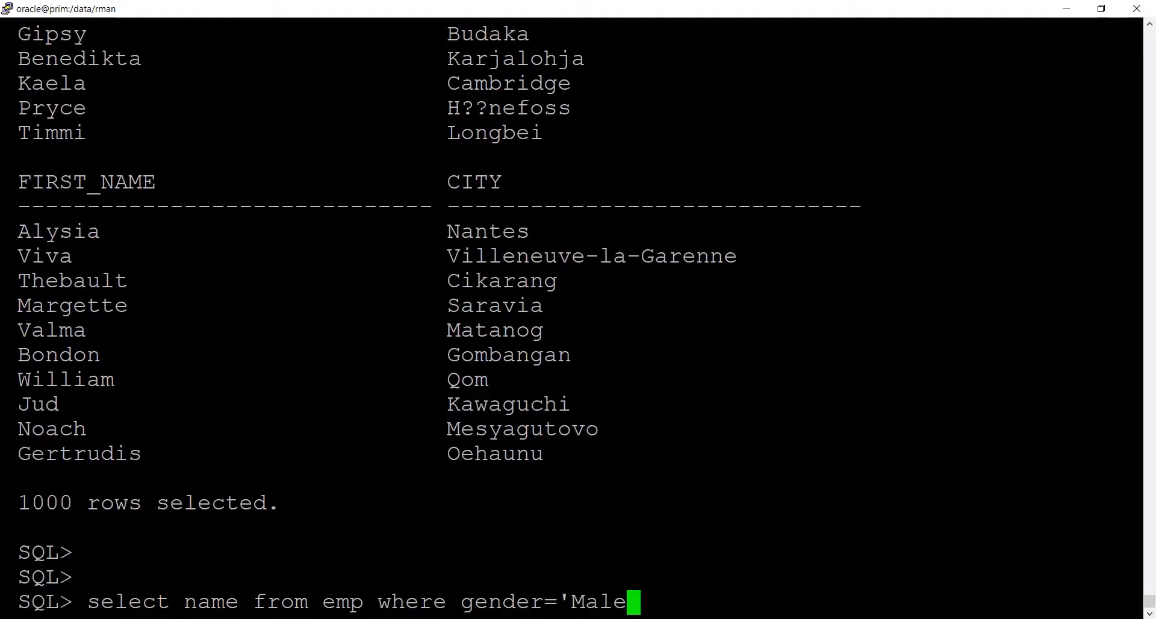
text(';)
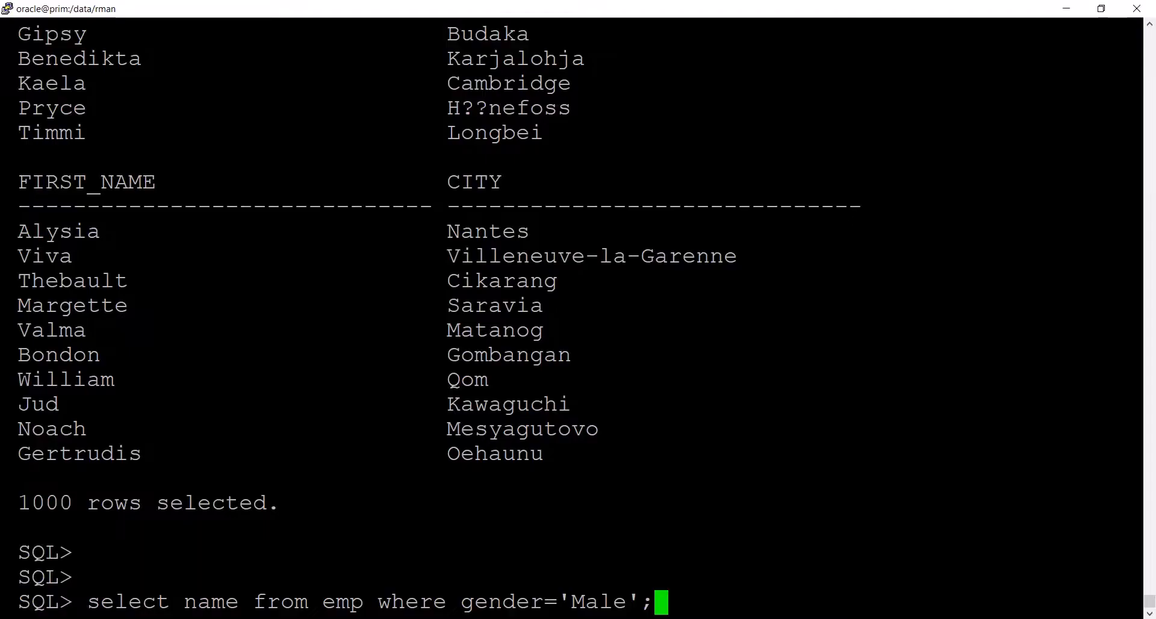
key(Return)
key(Return)
key(Return)
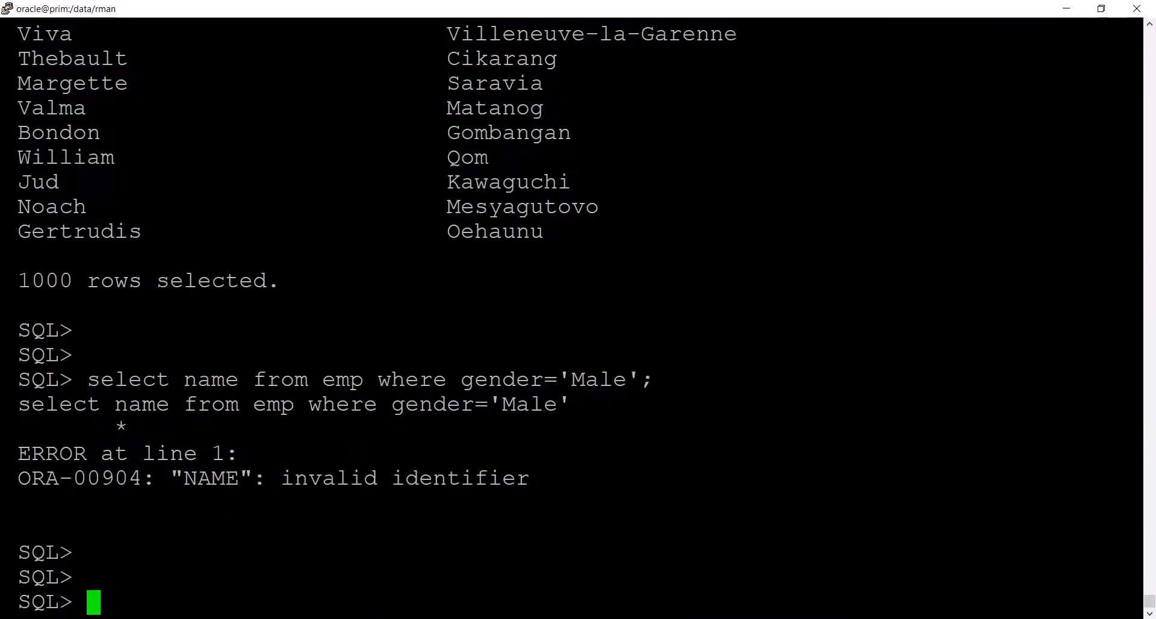
- Rebuild the query from the previous command's text with the first_name column and run select first_name from emp where gender='Male';
double_click(127, 379)
key(shift+Insert)
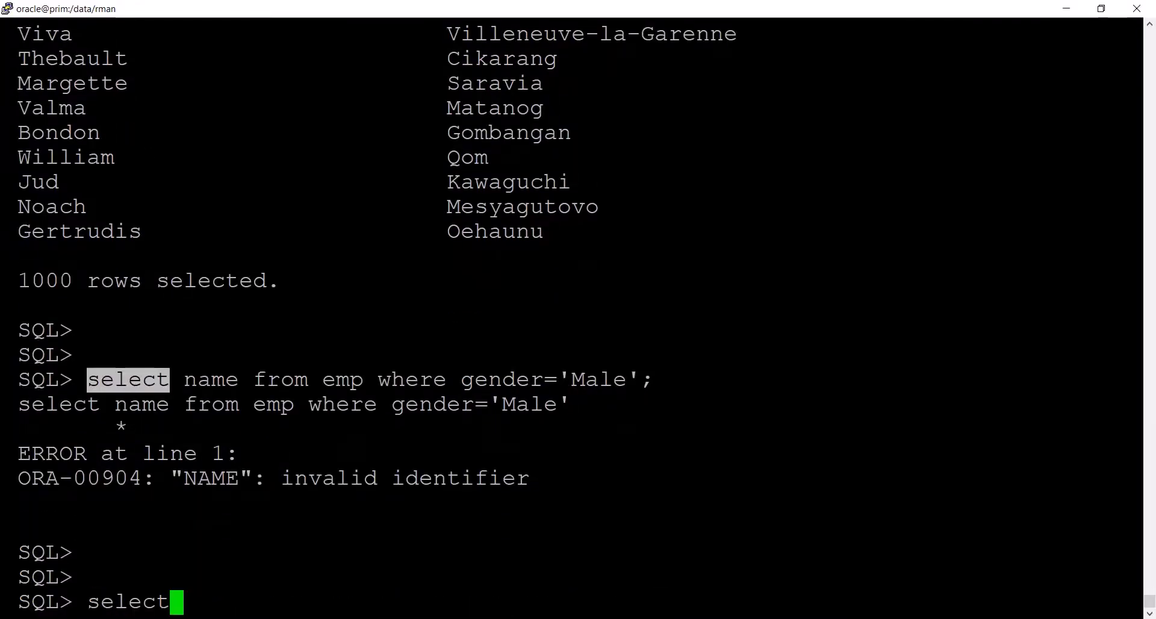
key(alt+Tab)
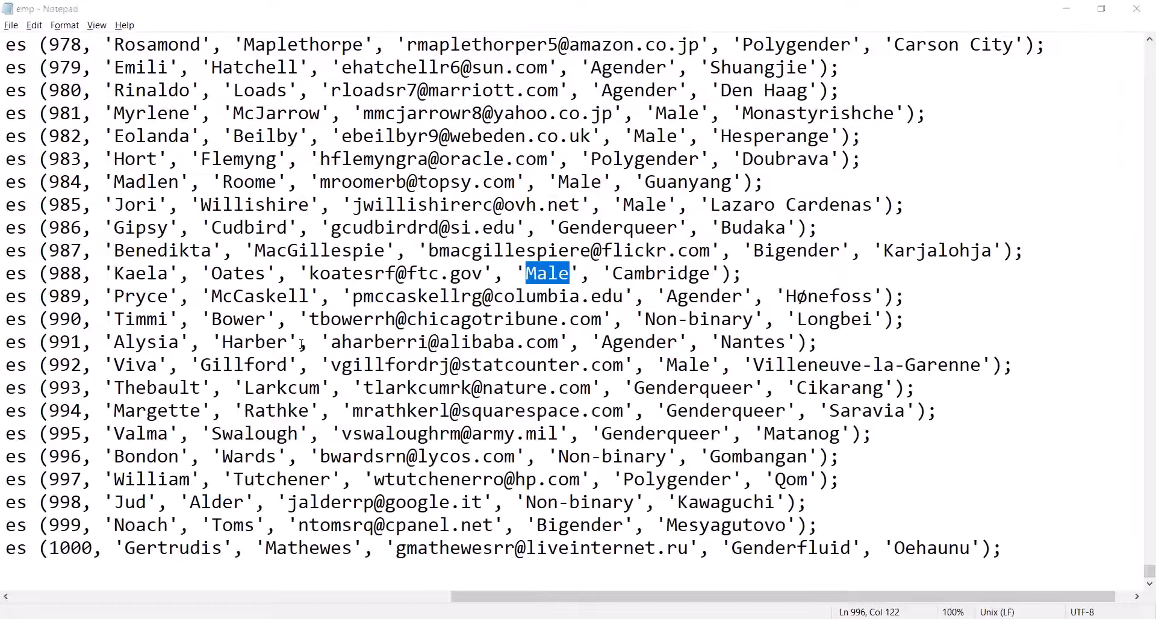
key(alt+Tab)
text(first_name.)
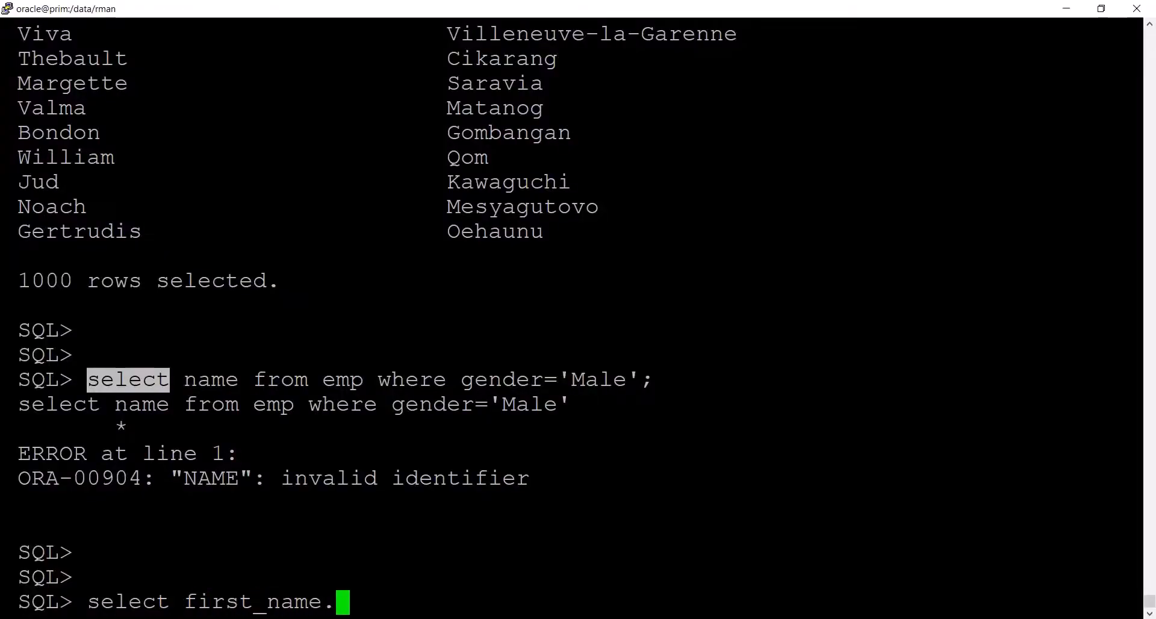
key(BackSpace)
text(,)
drag(254, 380, 641, 381)
key(BackSpace)
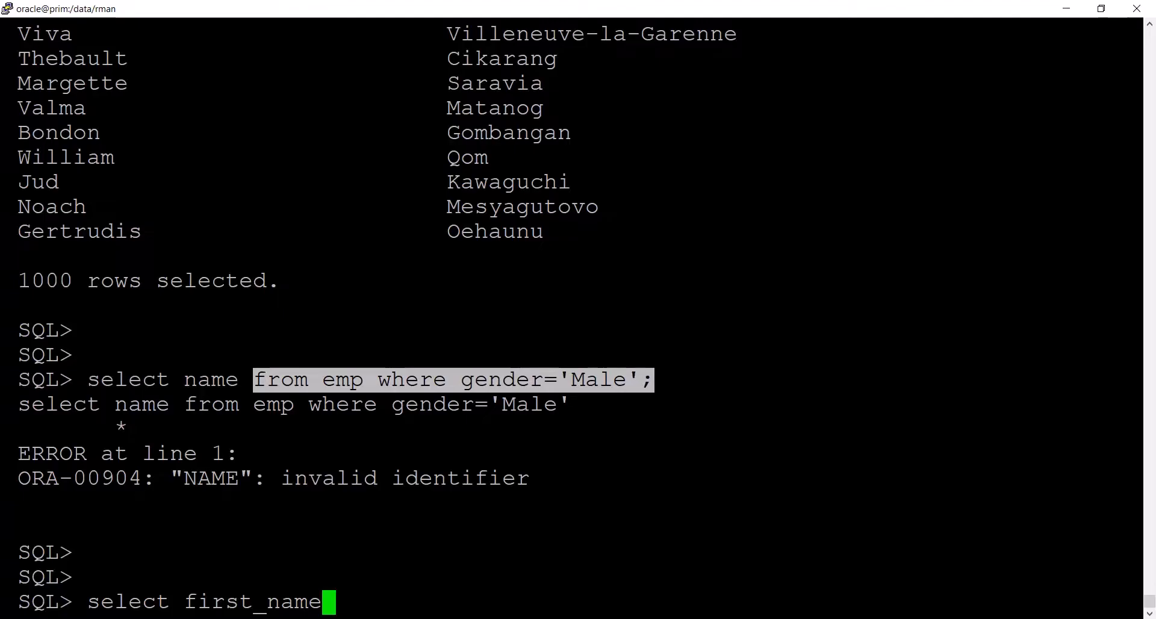
key(shift+Insert)
key(Return)
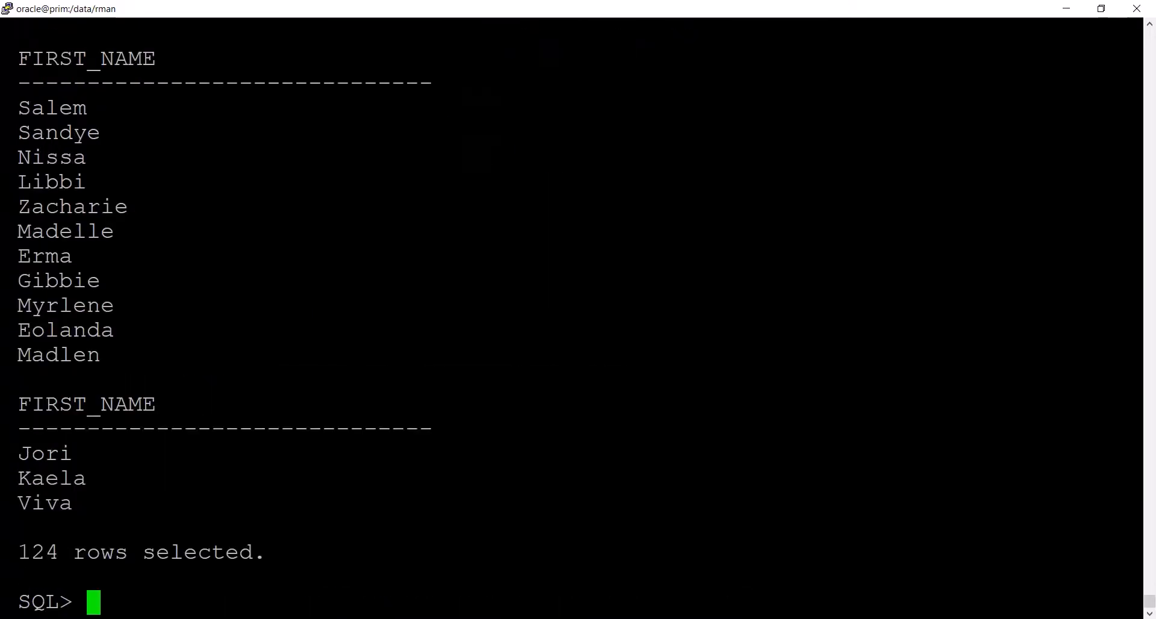